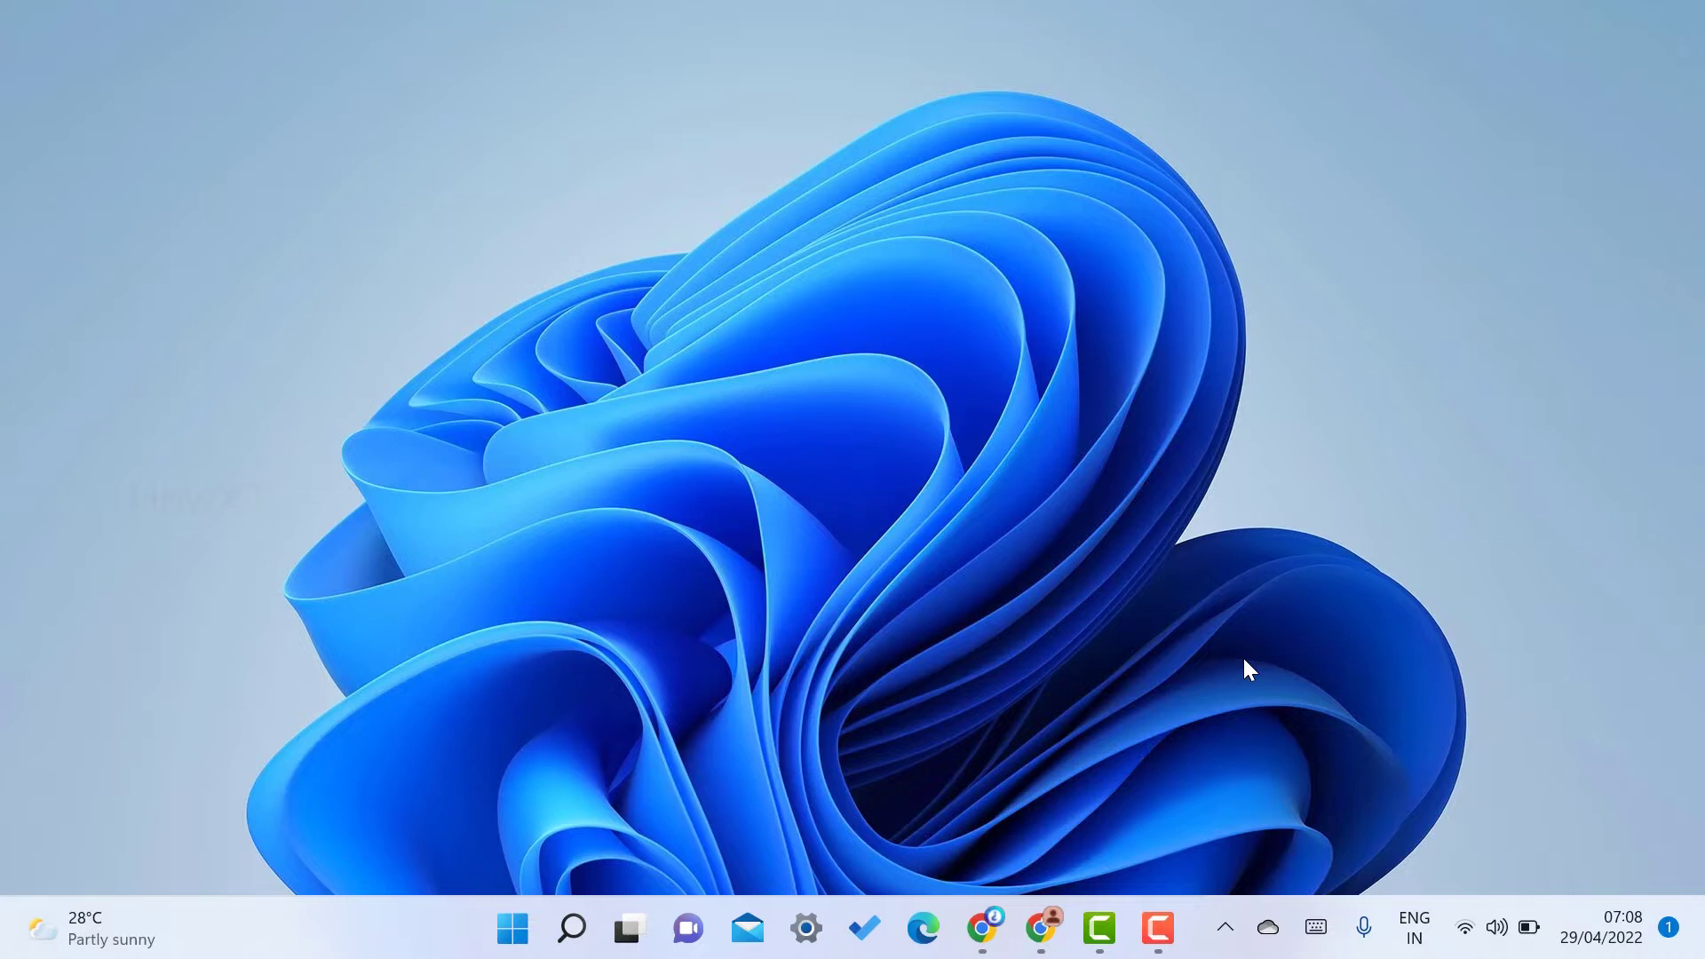
- Search Google for 'office web' and open Microsoft's Office on the web page
{"action": "left_click", "coordinate": [1040, 928]}
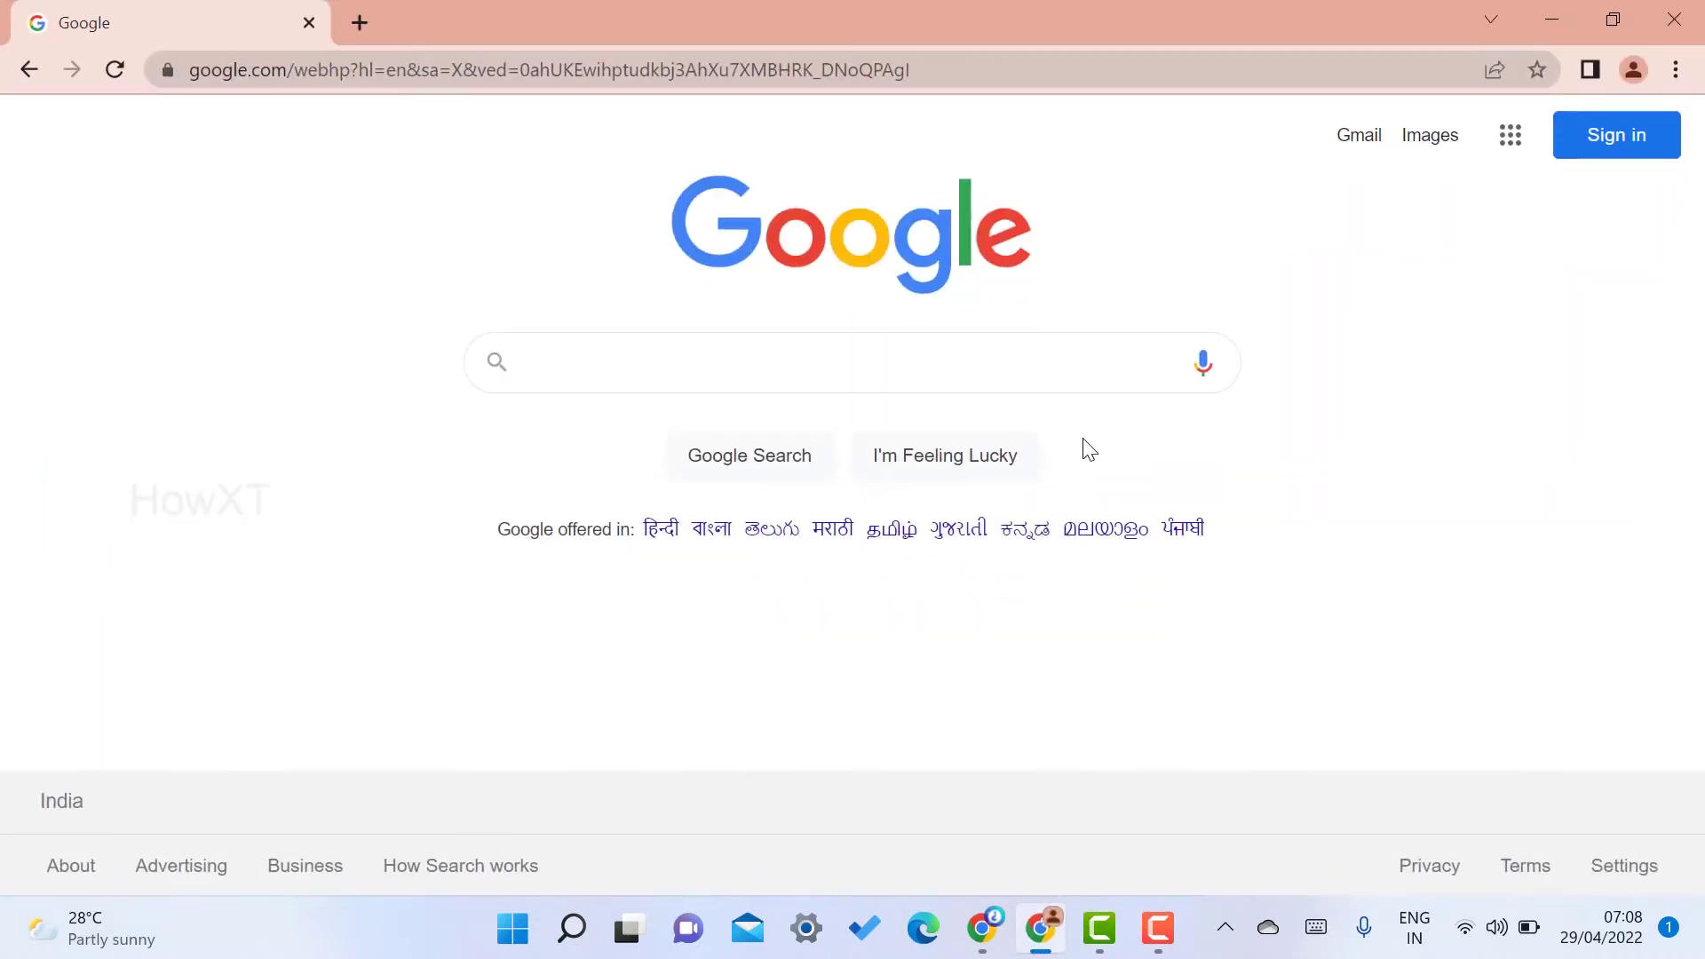
{"action": "type", "text": "off"}
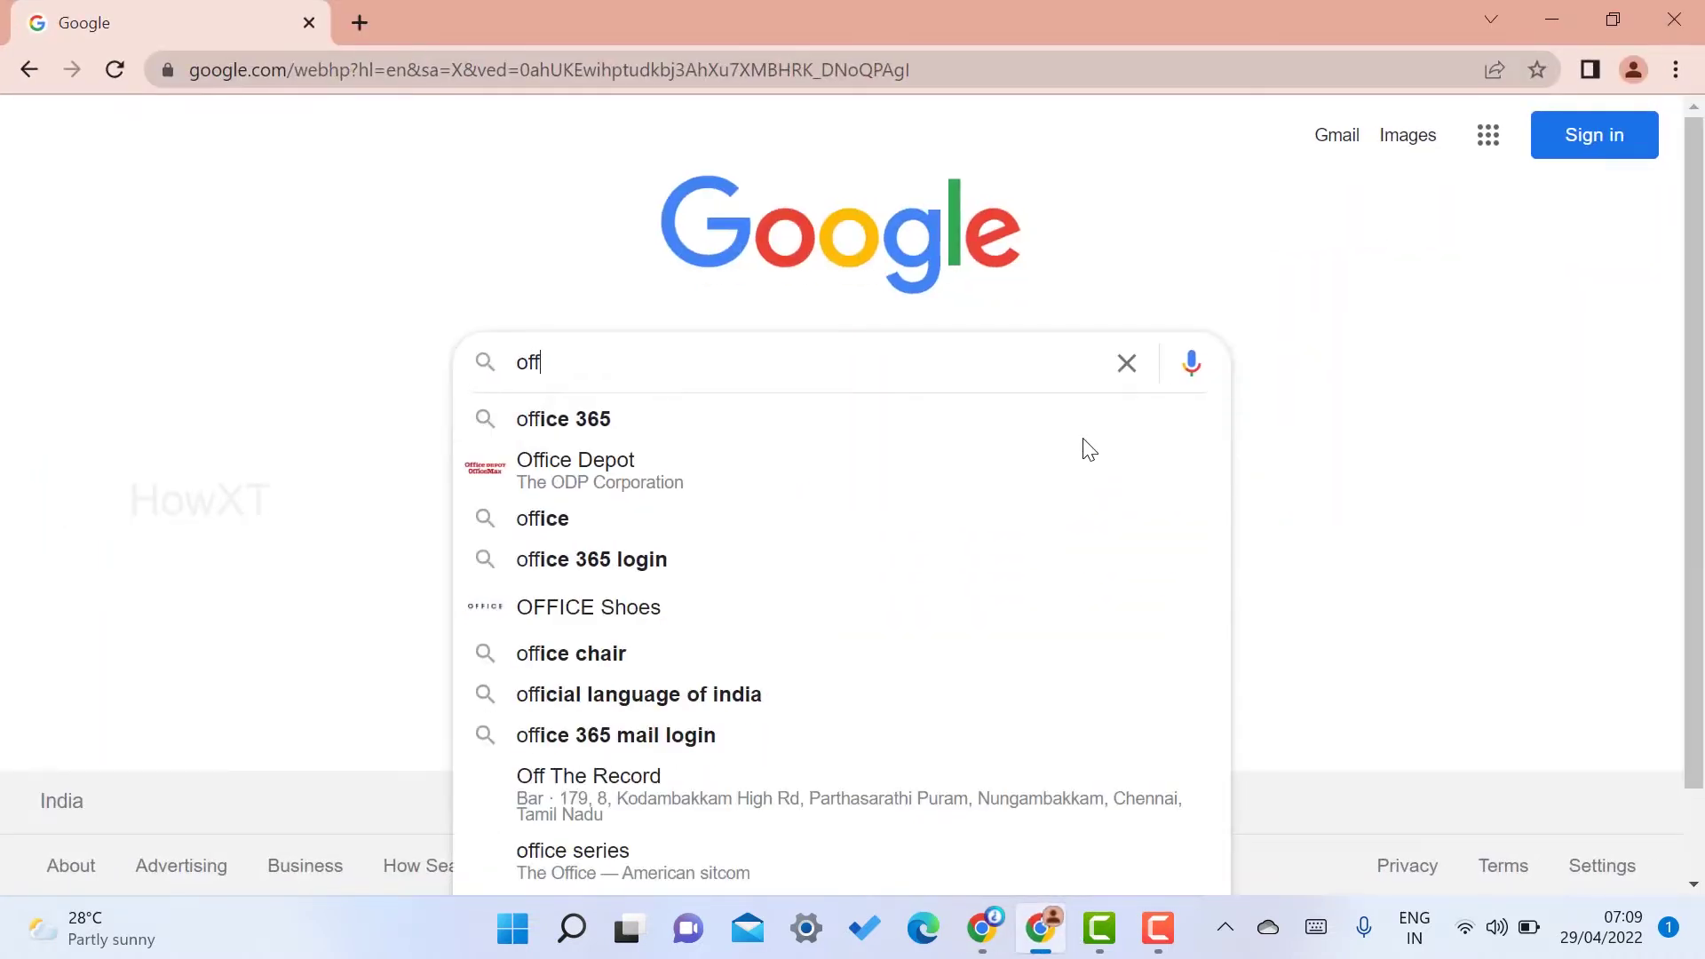
{"action": "type", "text": "ice web"}
{"action": "key", "text": "Return"}
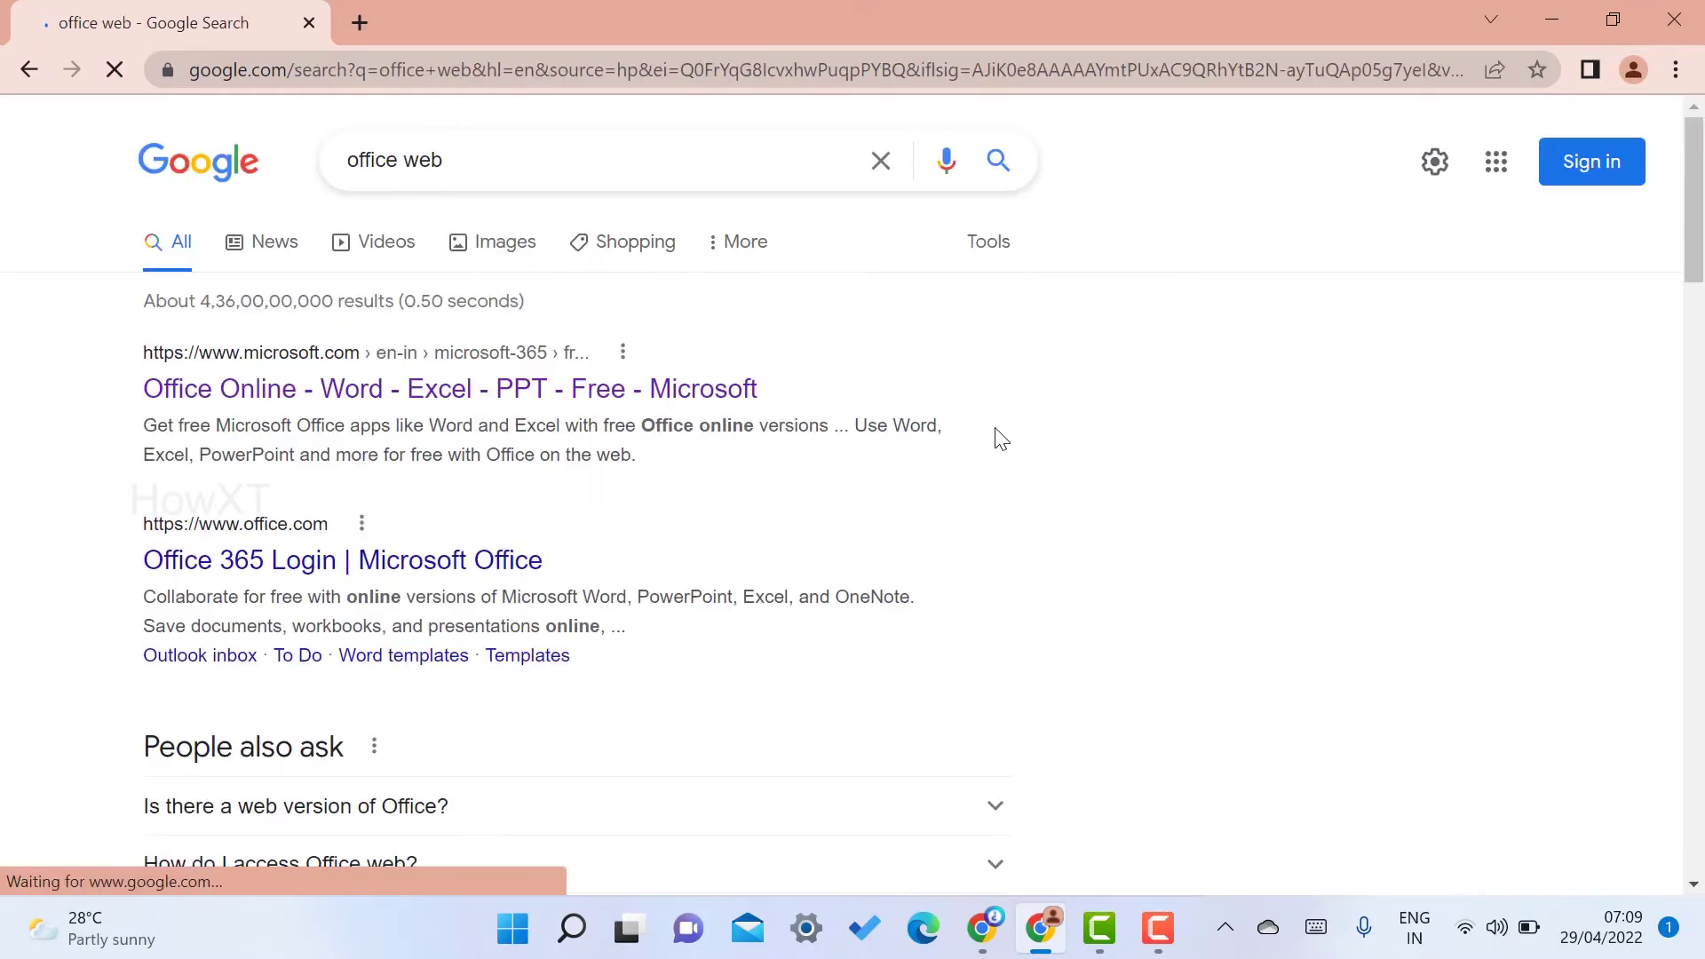
{"action": "left_click", "coordinate": [299, 391]}
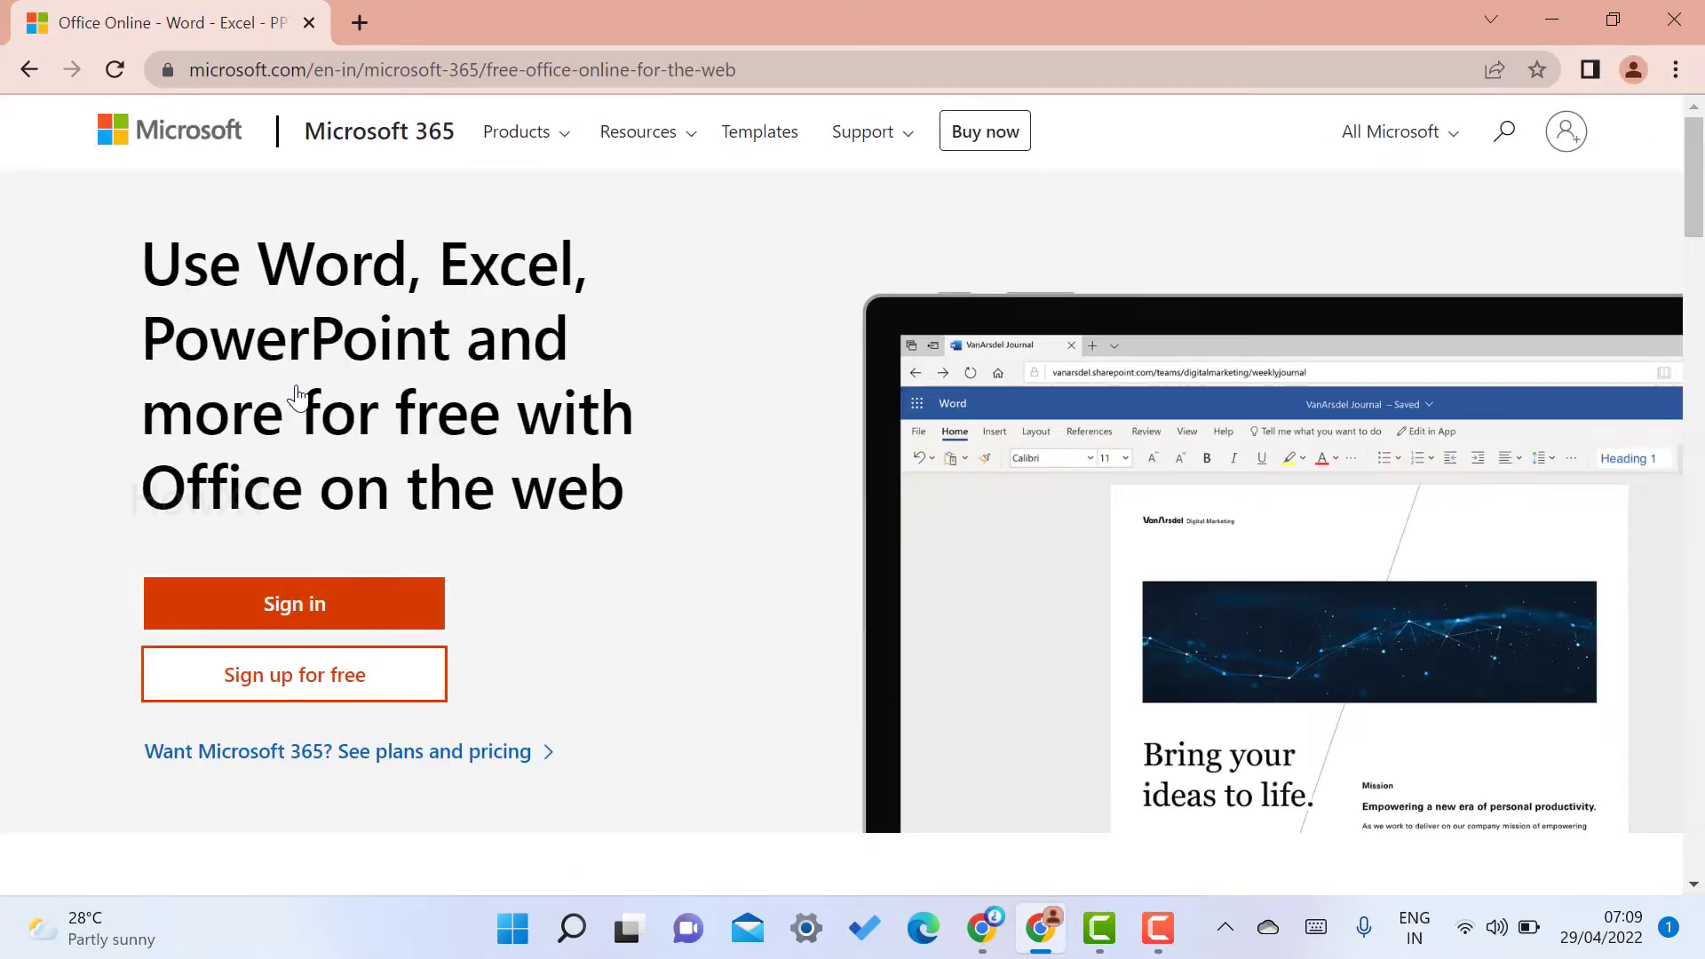
{"action": "left_click", "coordinate": [500, 82]}
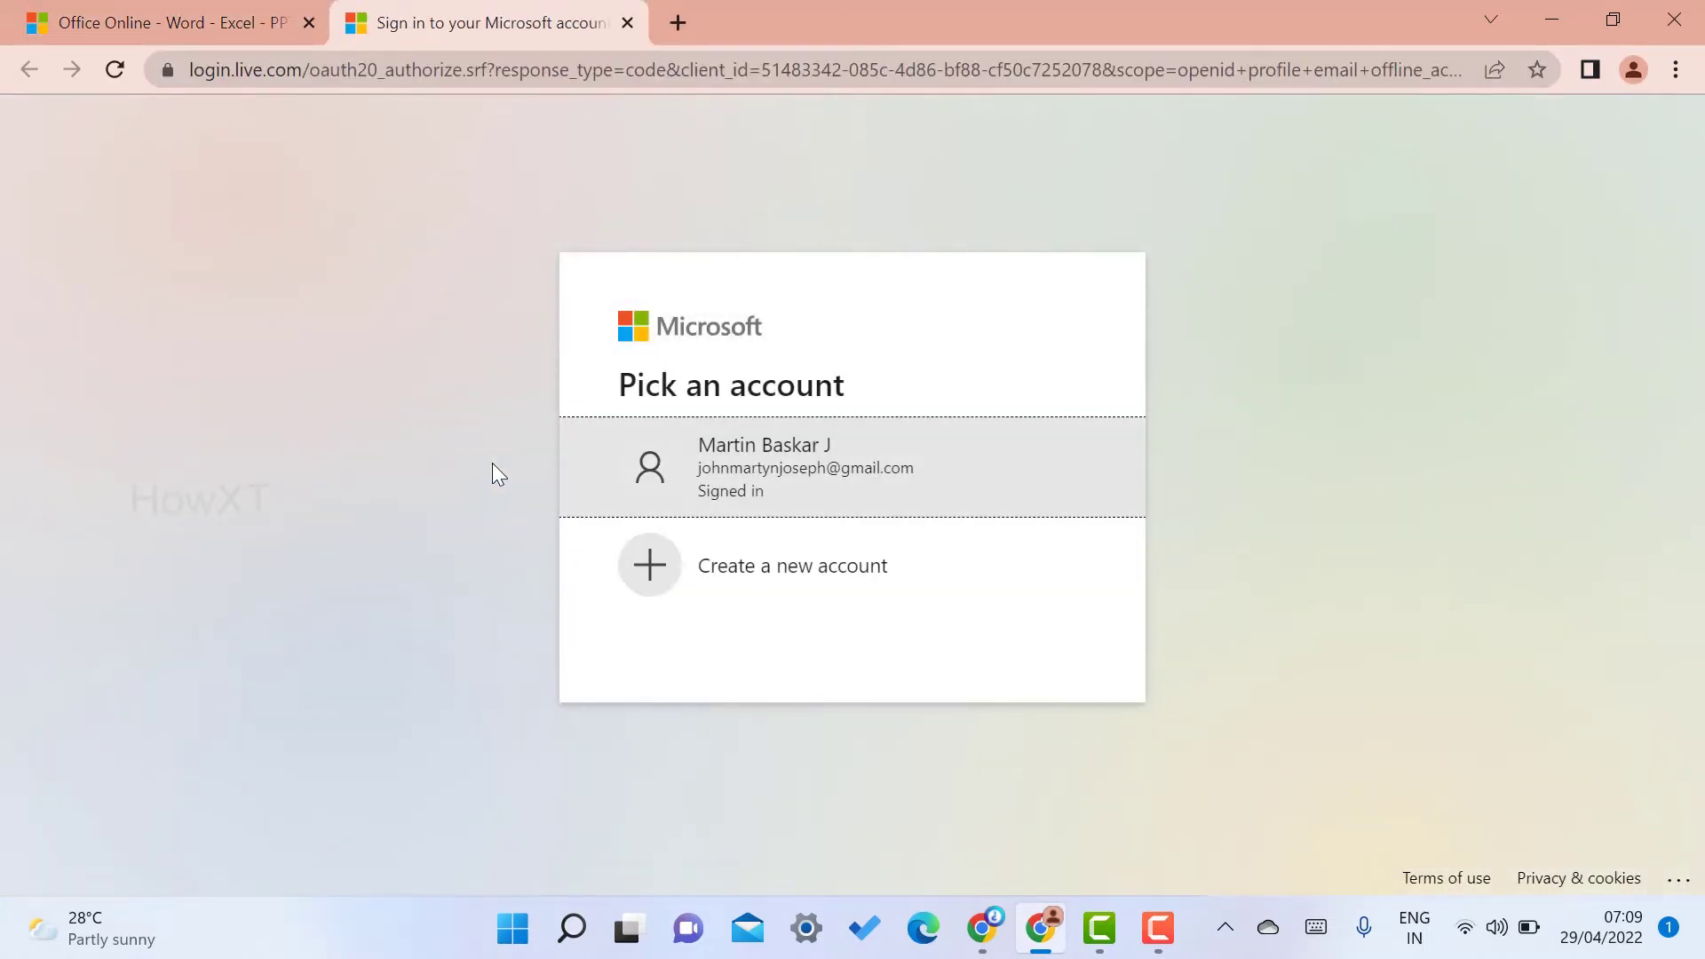
{"action": "left_click", "coordinate": [627, 22]}
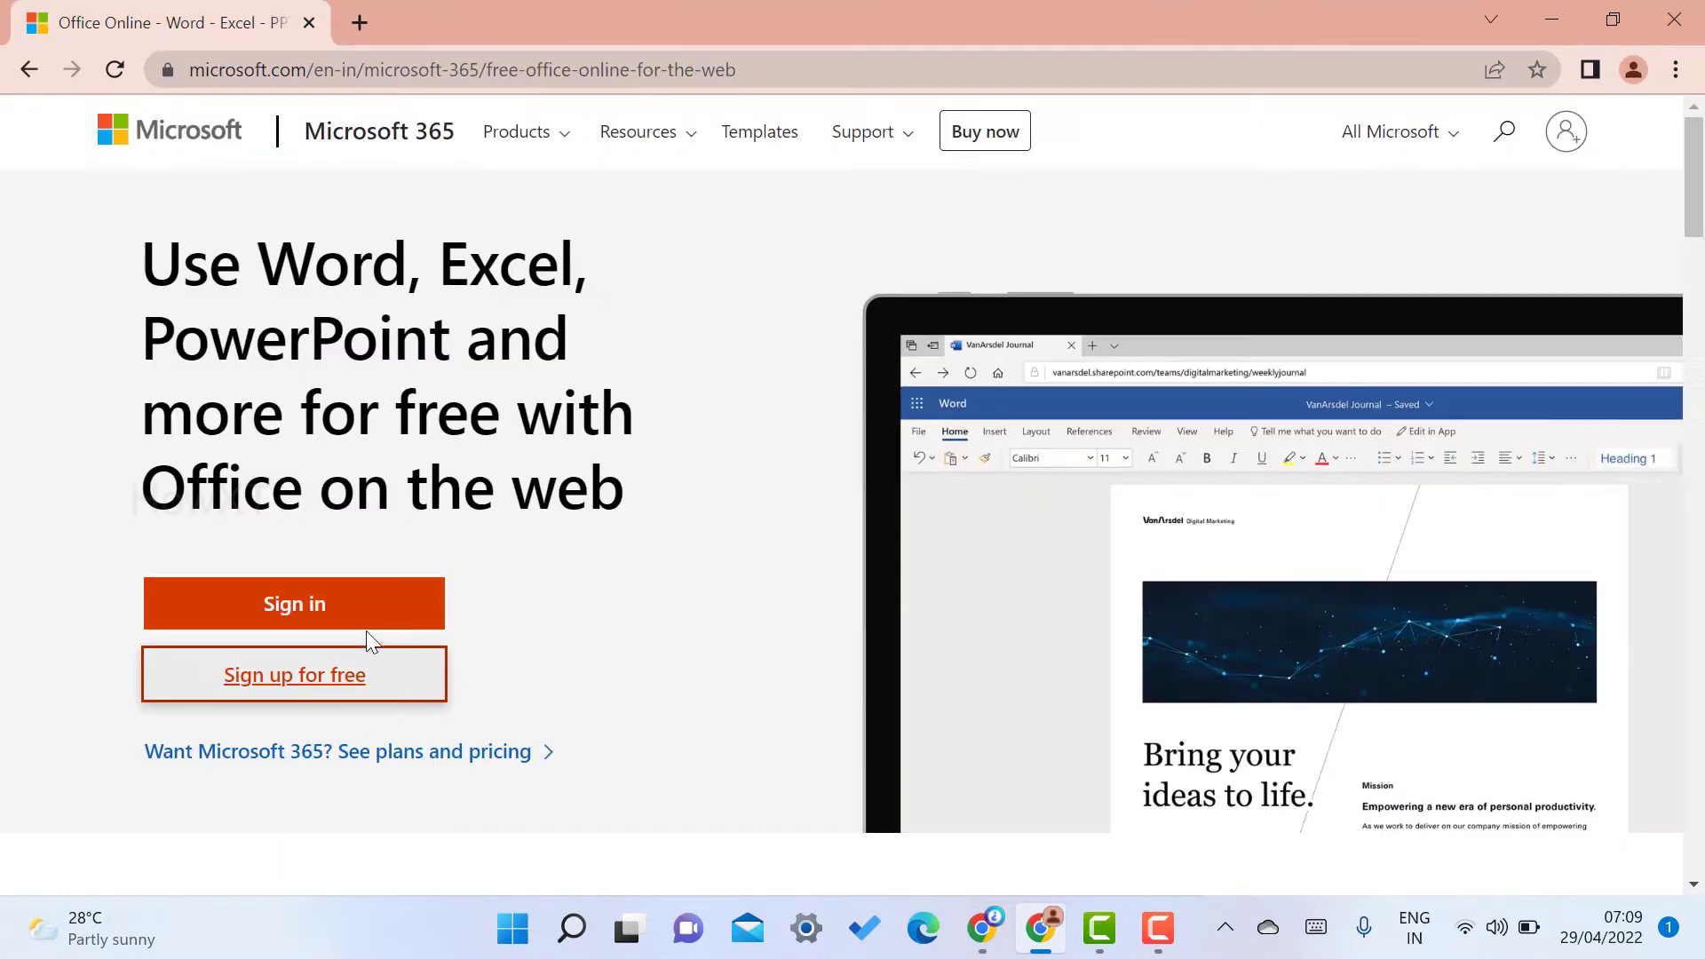
- Sign in, dismiss the shortcut banner and account panel, and finish the welcome tour
{"action": "left_click", "coordinate": [337, 615]}
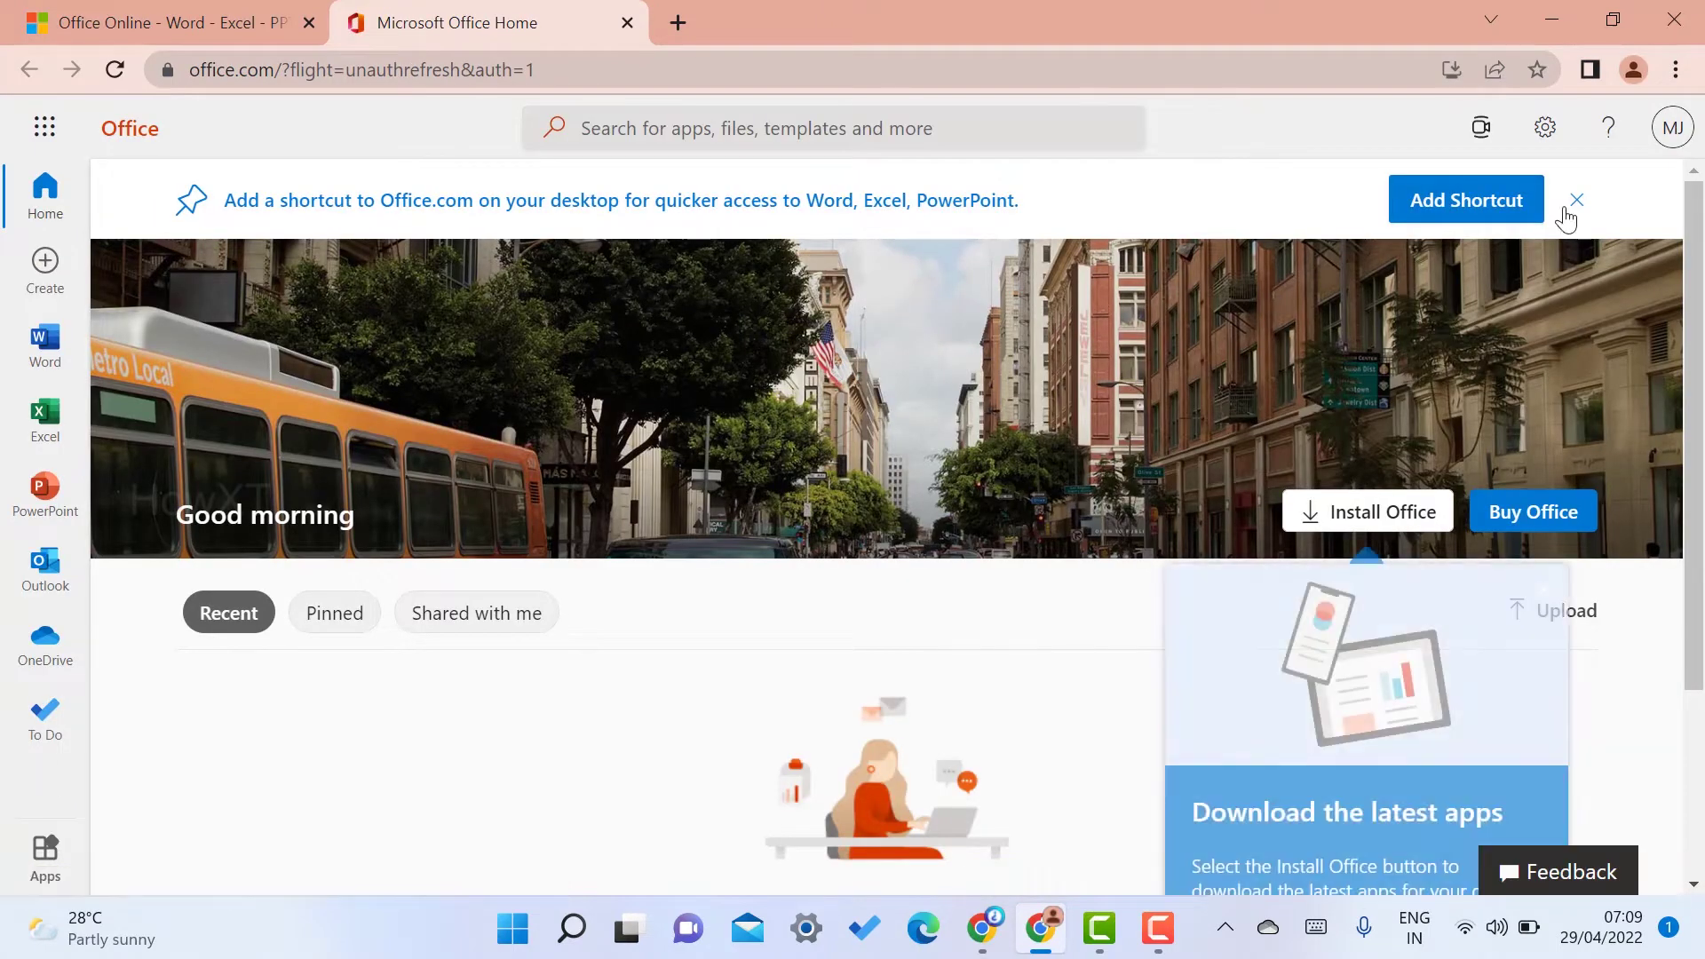
{"action": "left_click", "coordinate": [1577, 200]}
{"action": "left_click", "coordinate": [1672, 128]}
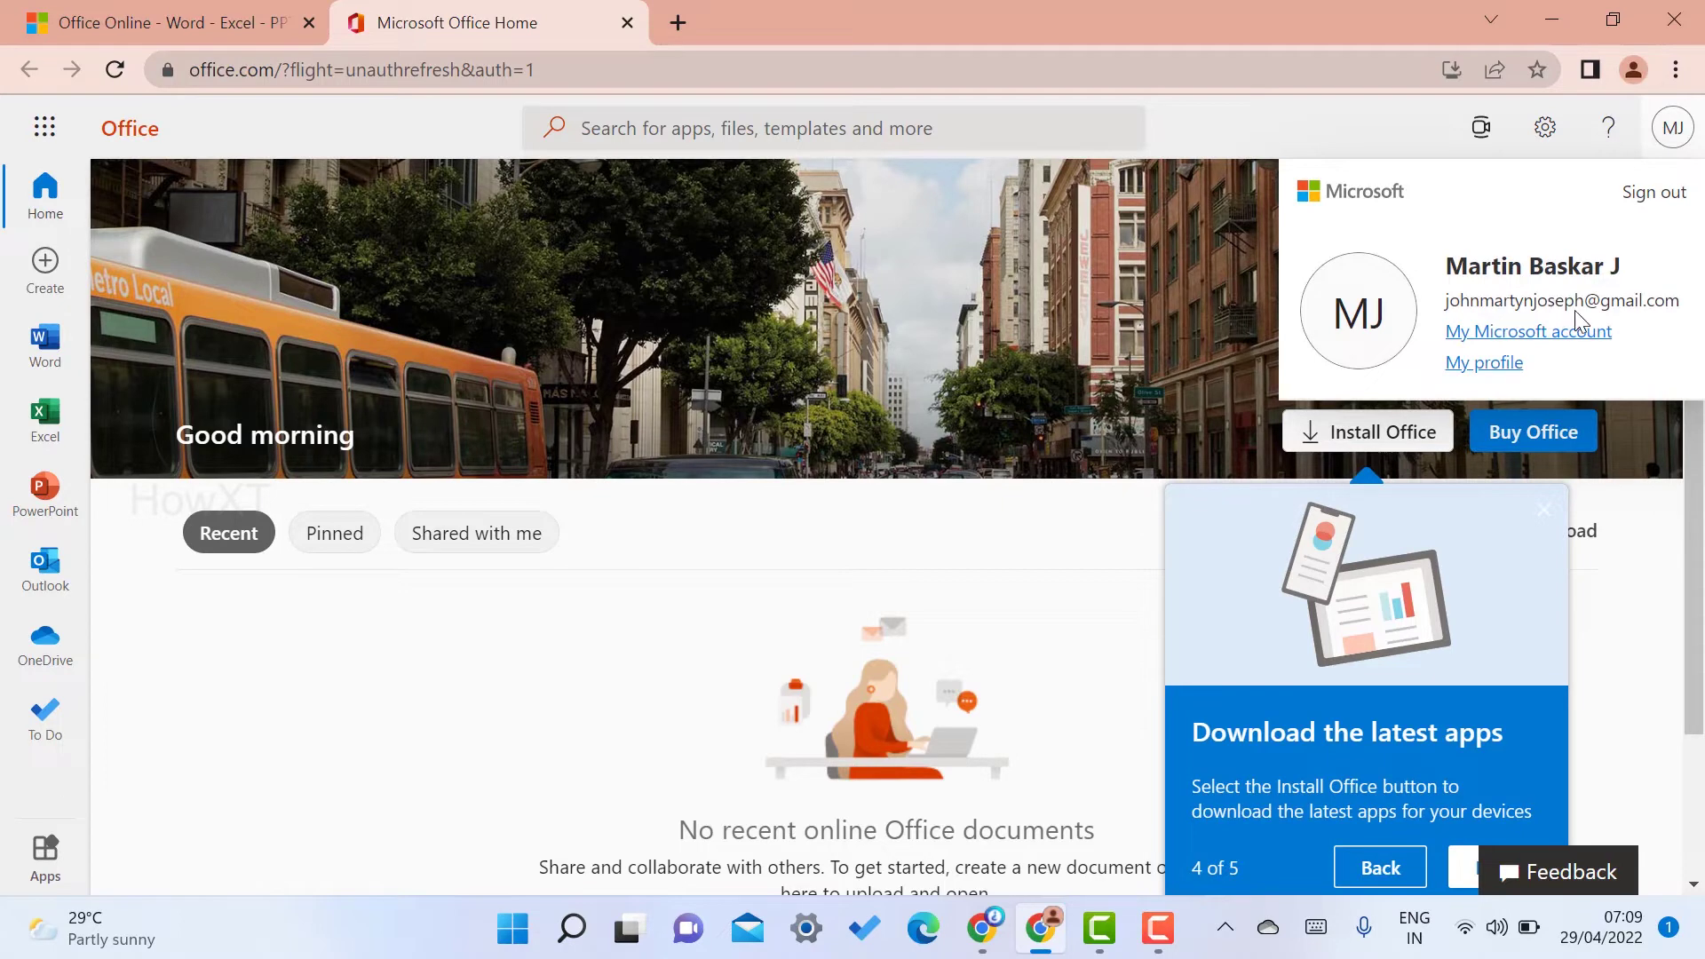
{"action": "left_click", "coordinate": [301, 668]}
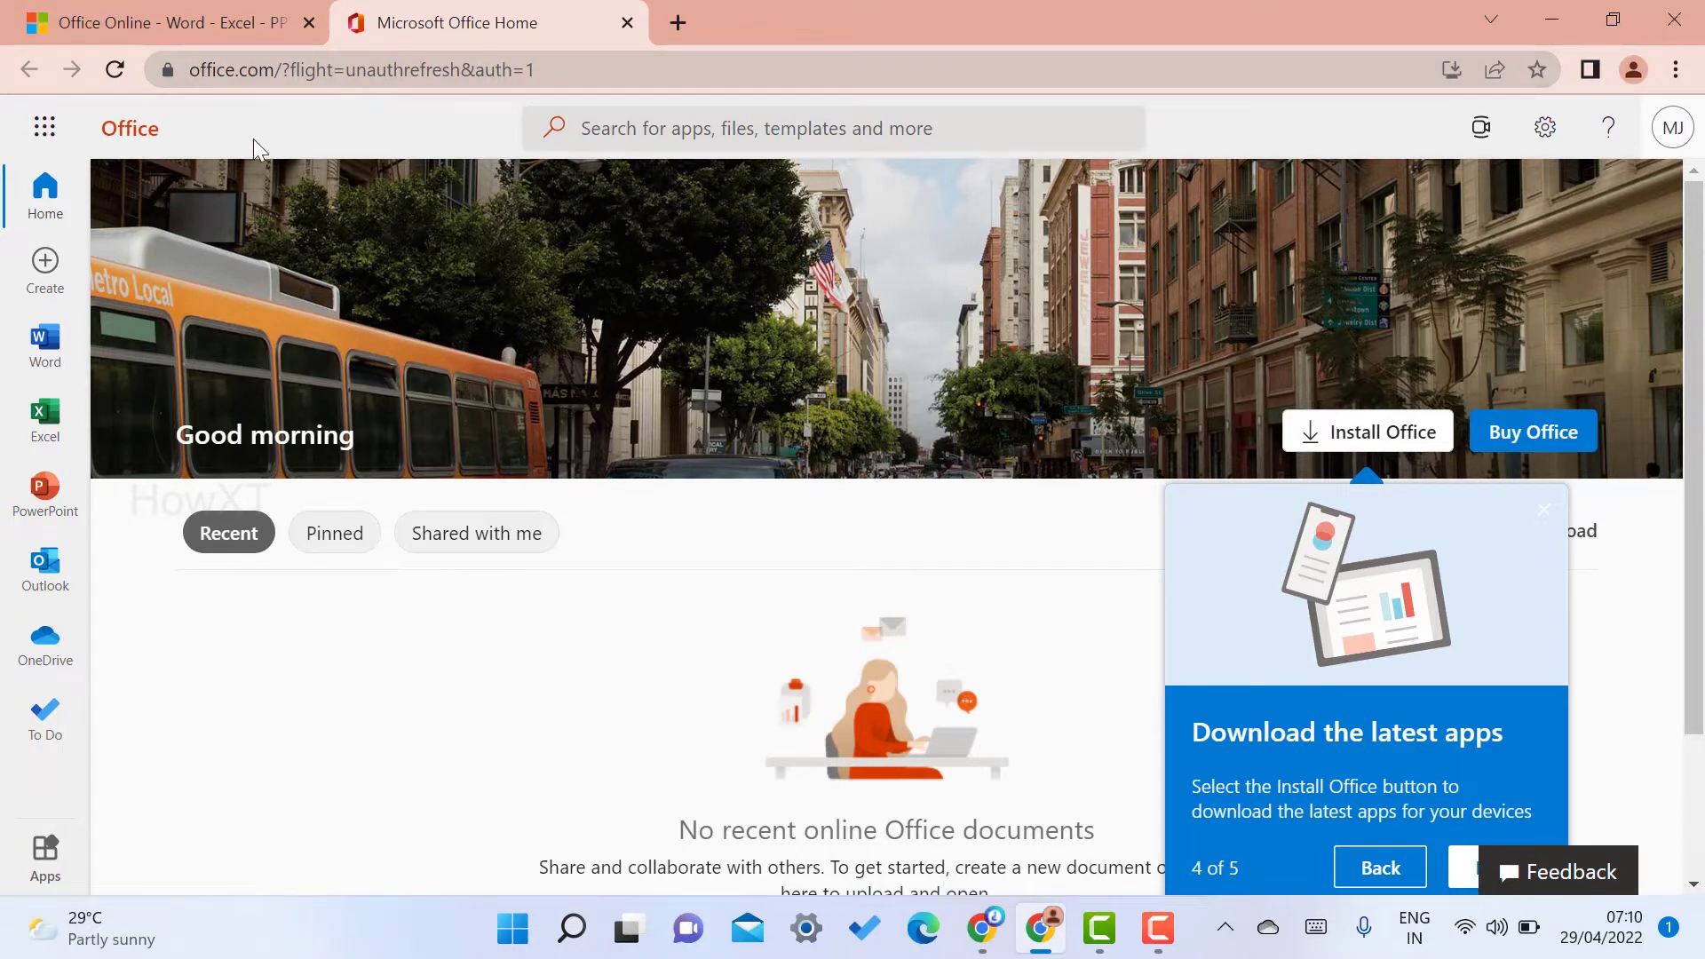
{"action": "left_click", "coordinate": [1463, 868]}
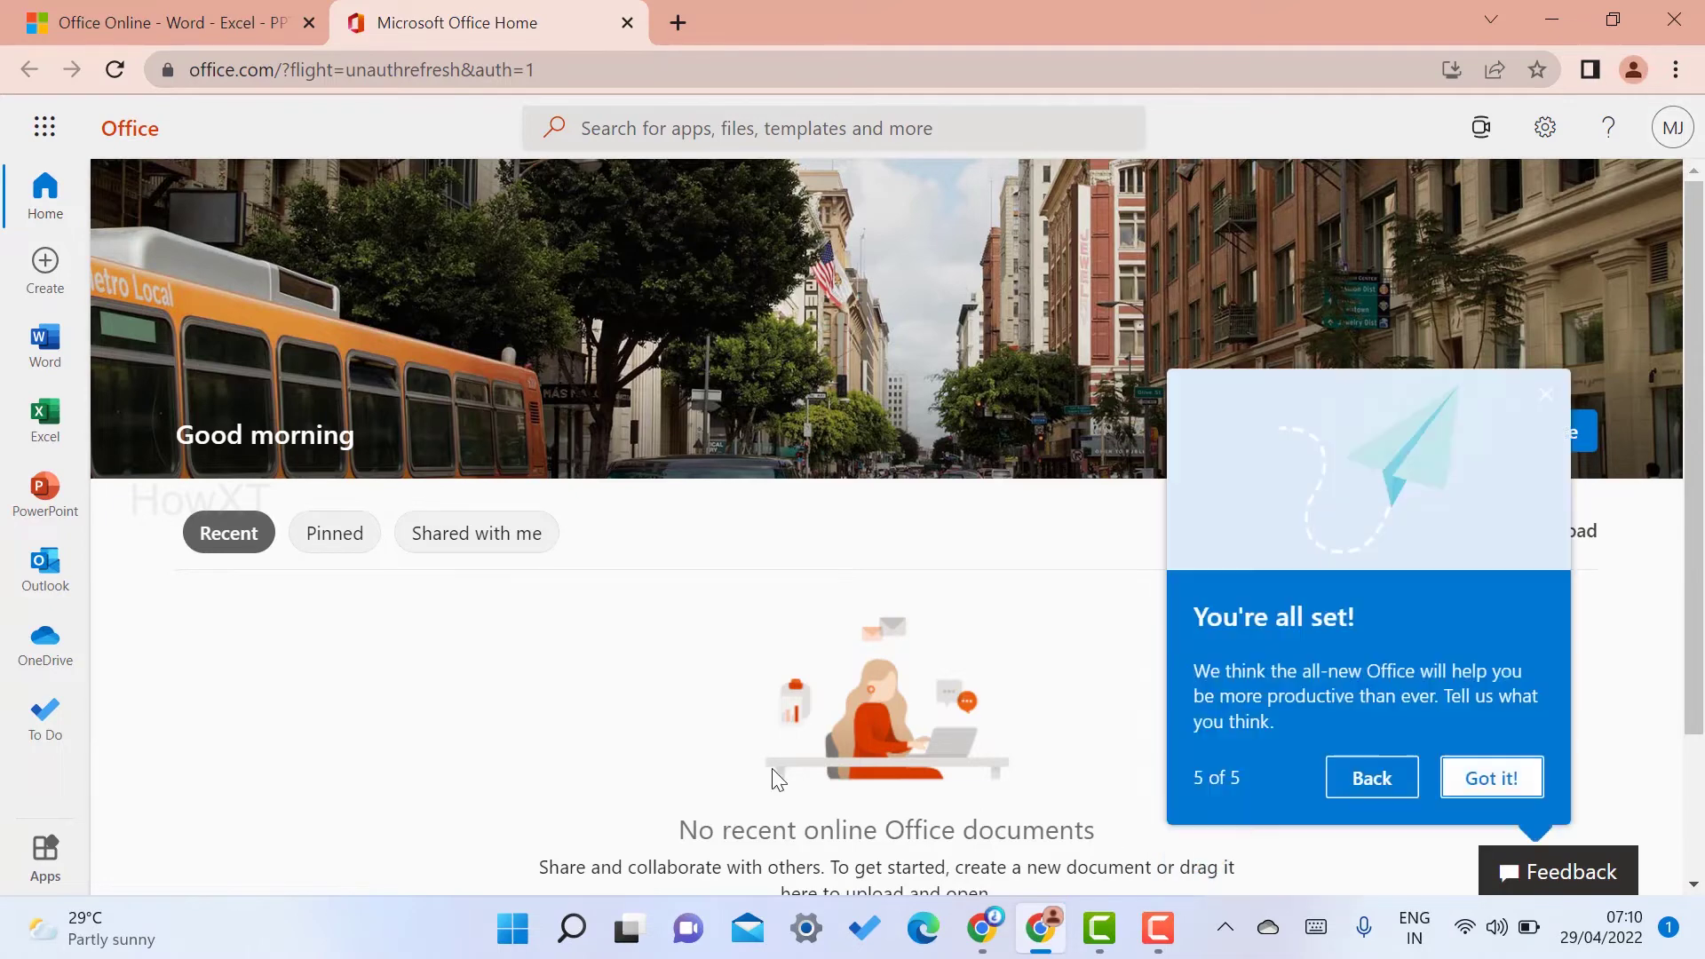
{"action": "left_click", "coordinate": [1469, 780]}
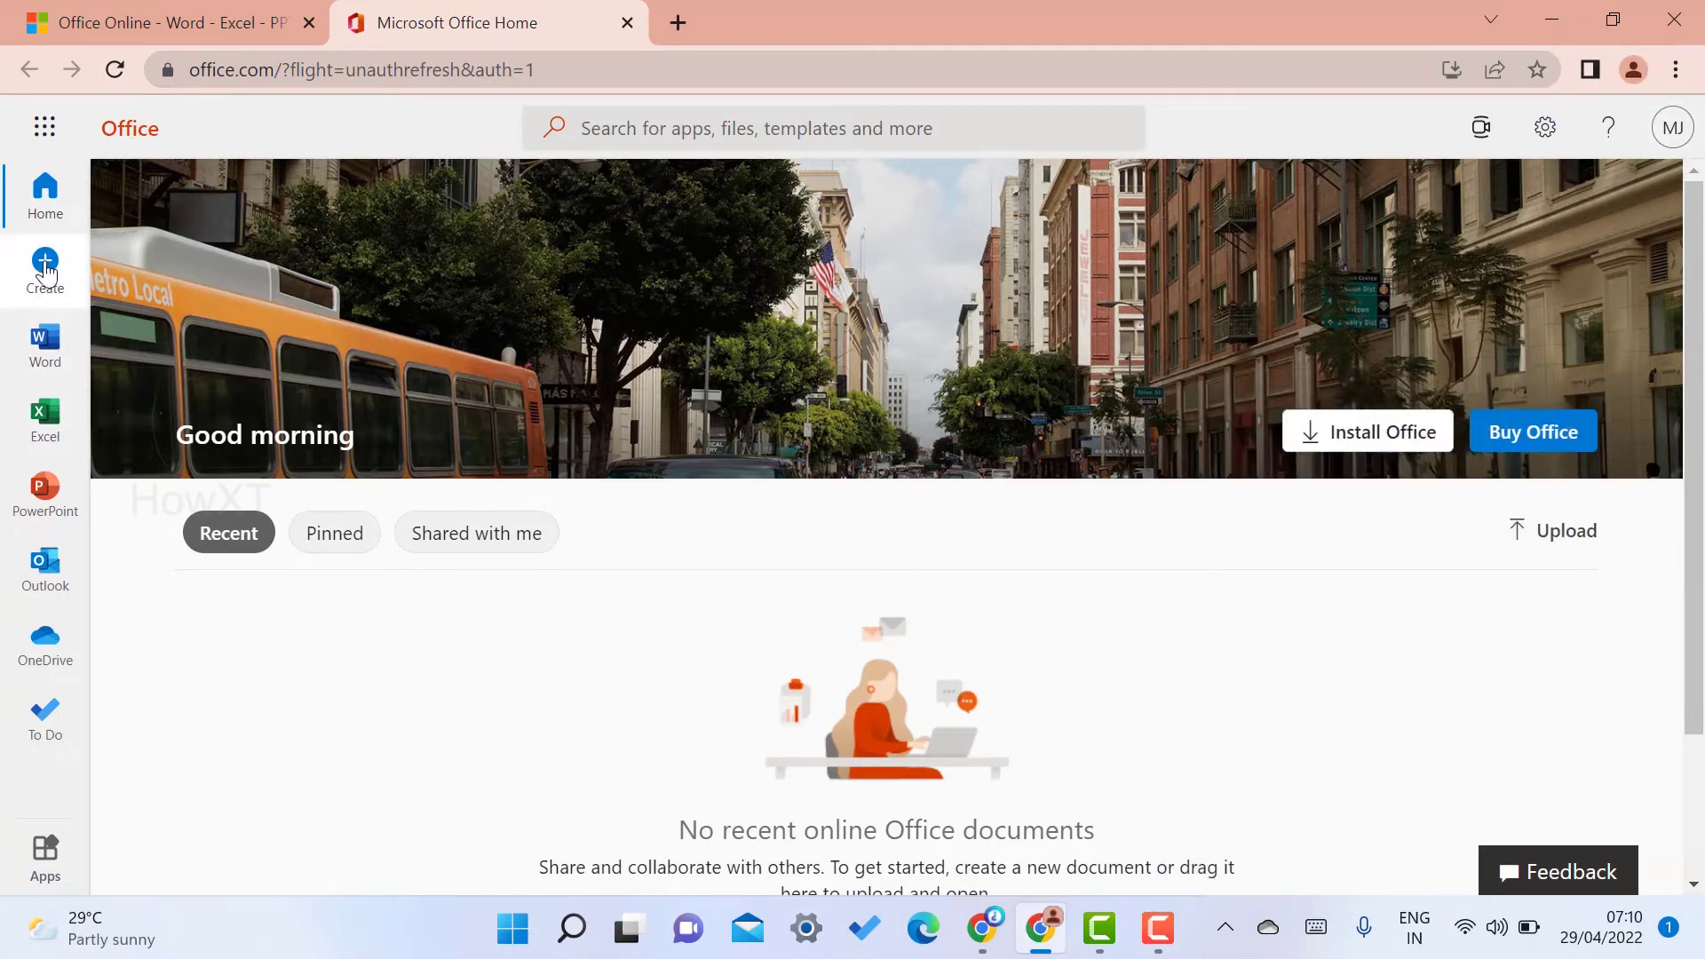
- Browse the Word, Excel and PowerPoint start pages, then create a blank Word document
{"action": "left_click", "coordinate": [47, 346]}
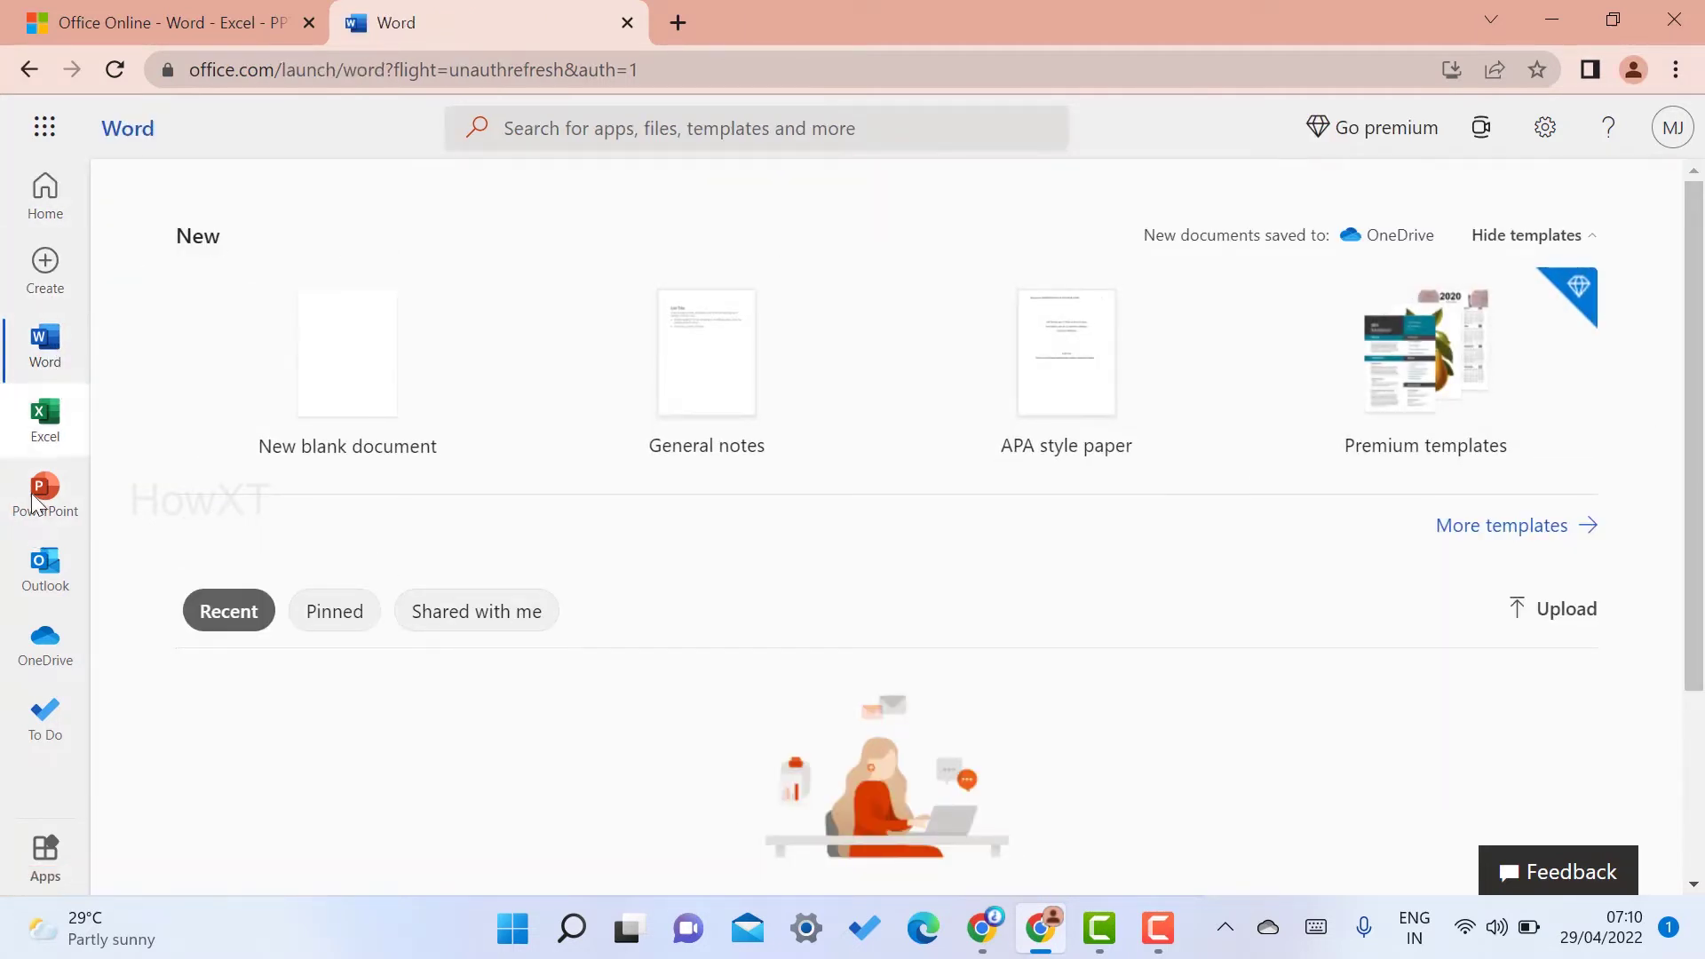
{"action": "left_click", "coordinate": [51, 419]}
{"action": "left_click", "coordinate": [45, 490]}
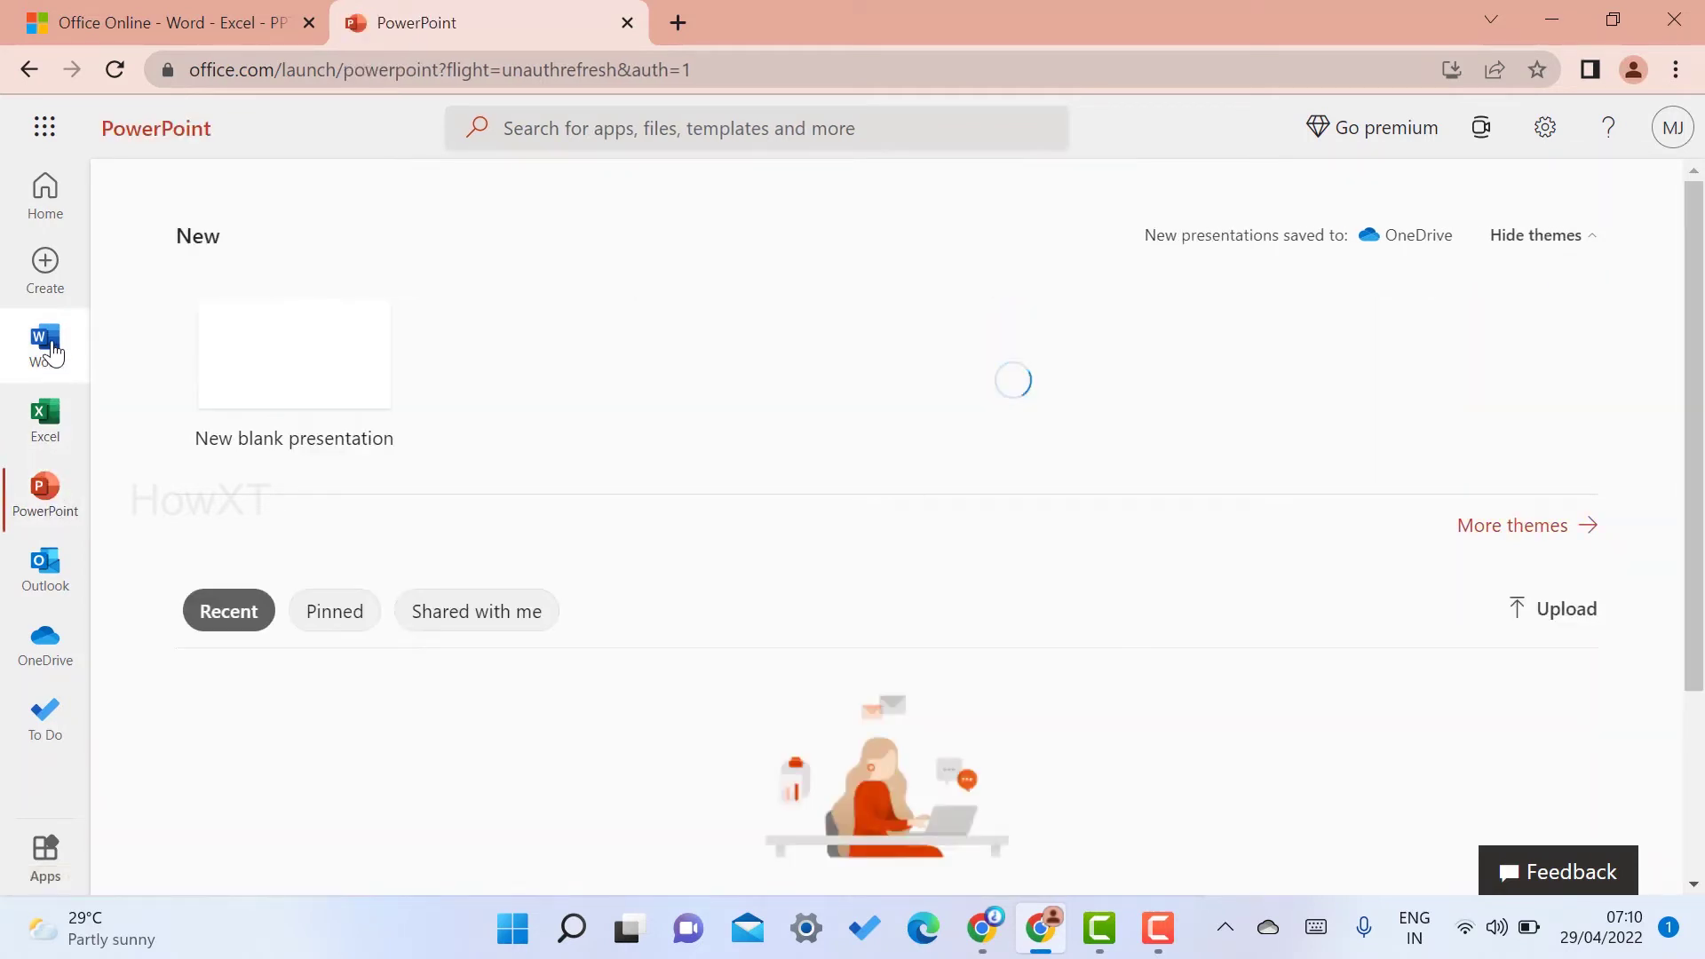
{"action": "left_click", "coordinate": [49, 351]}
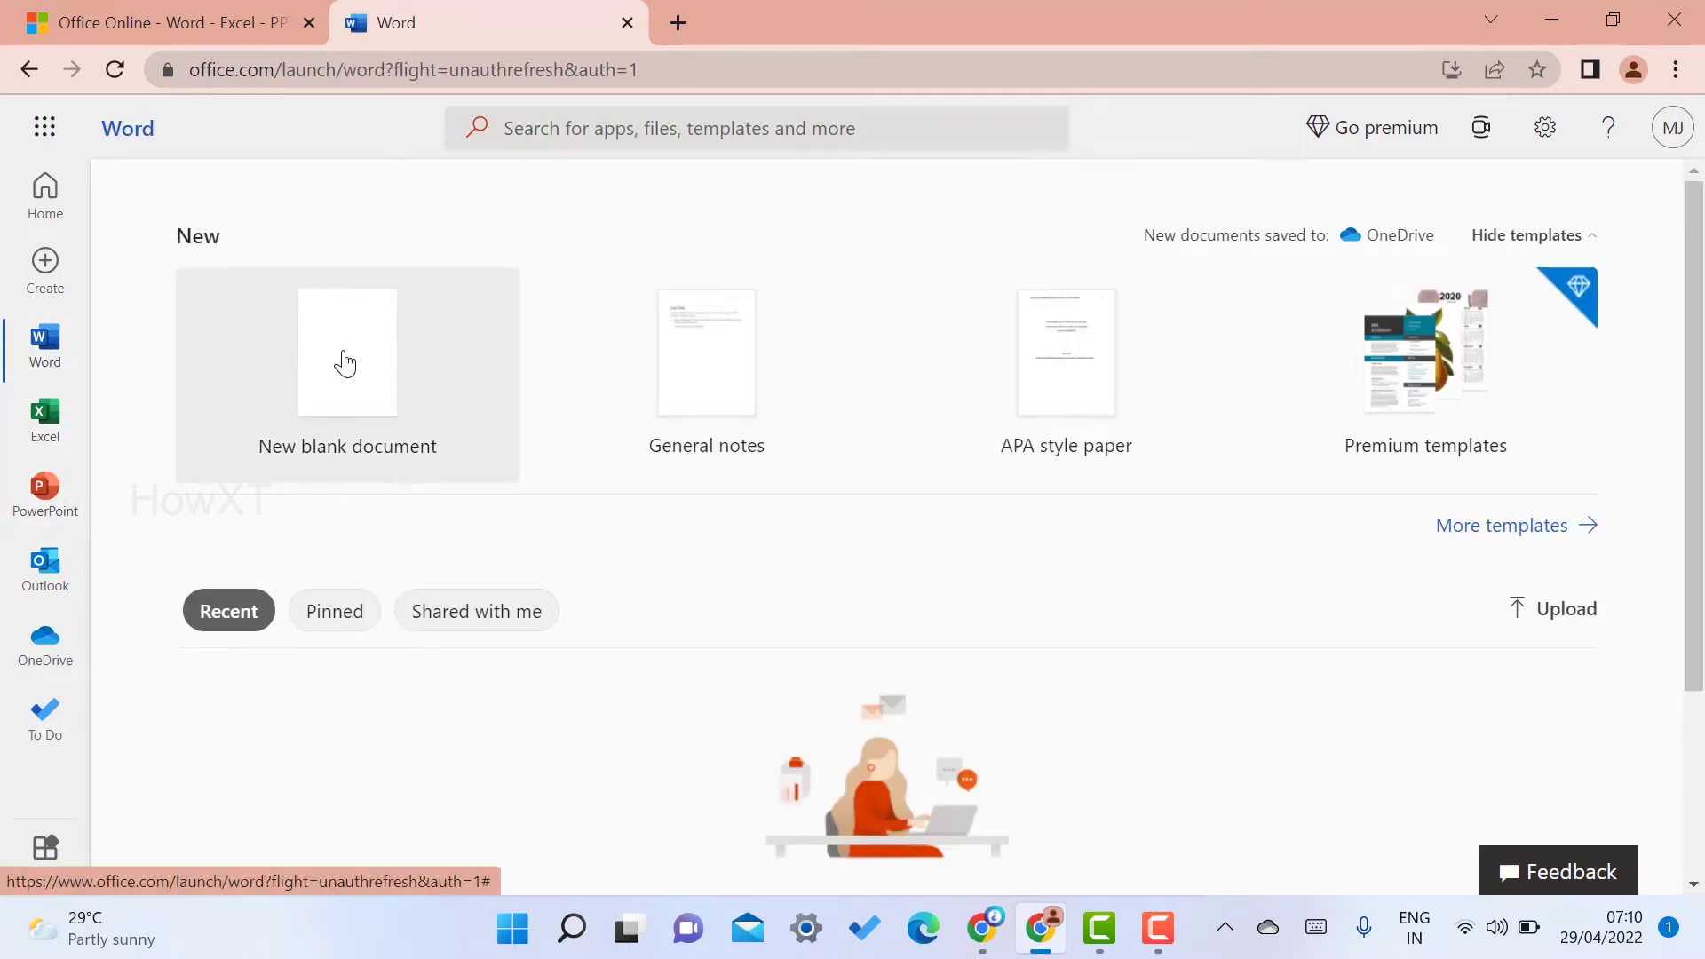
{"action": "left_click", "coordinate": [344, 363]}
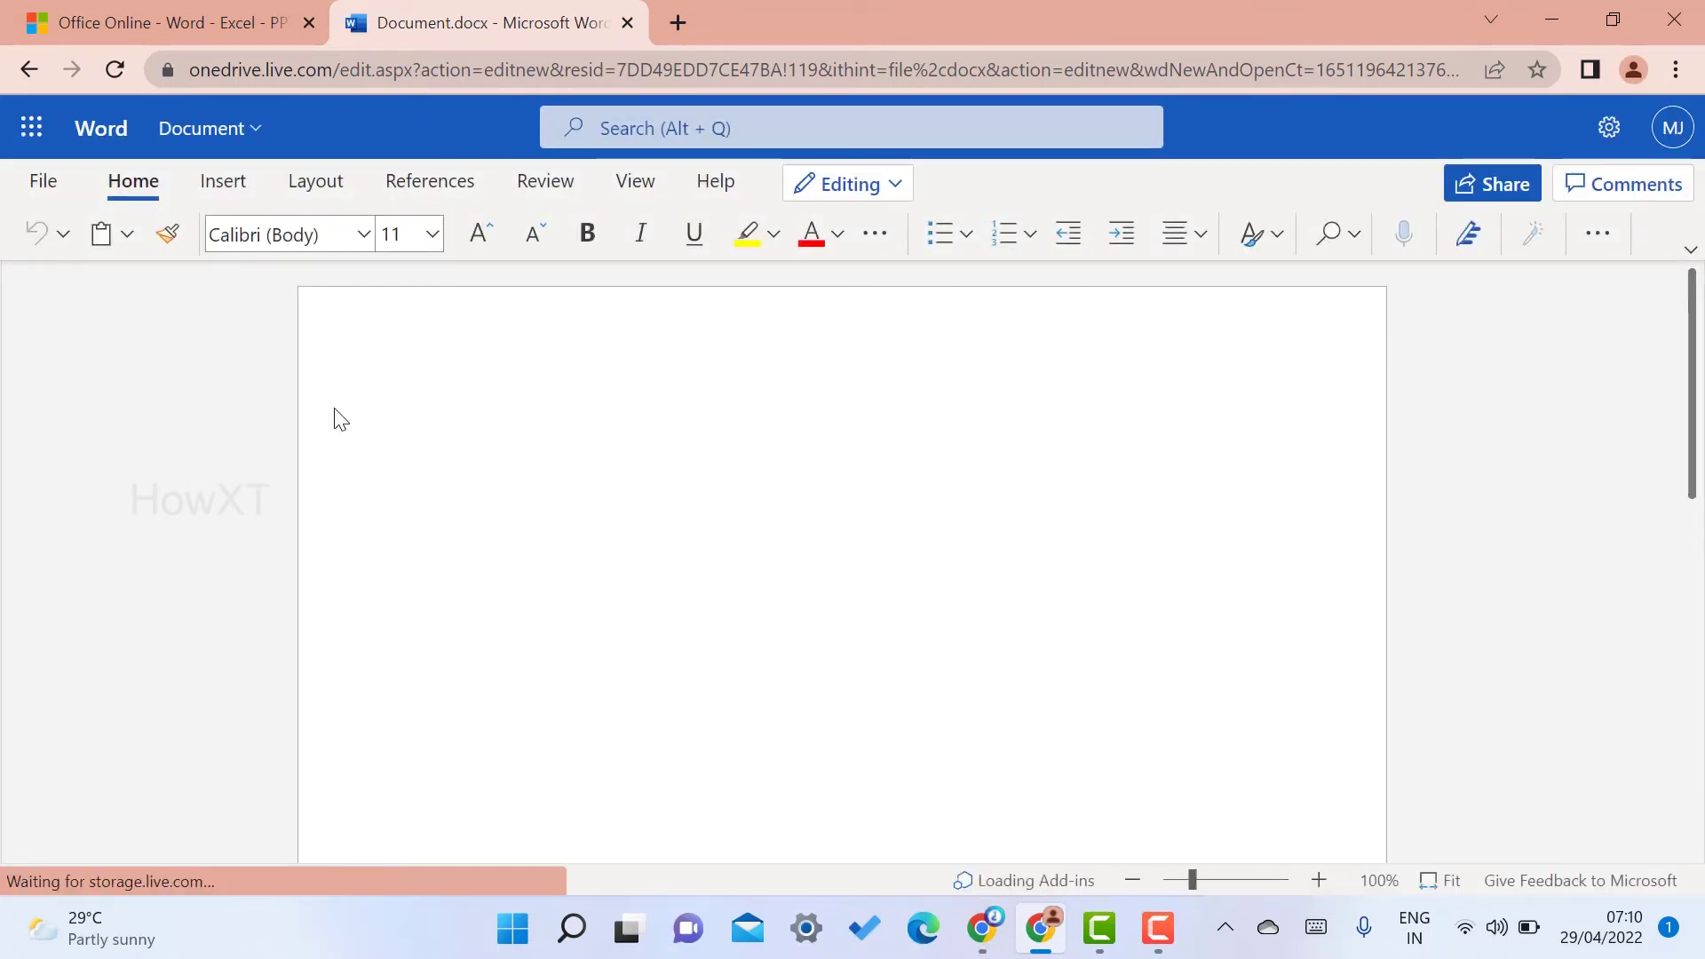
- Type the lines 'Test' and 'Fdjfdsk', leaving an empty line below
{"action": "type", "text": "tes"}
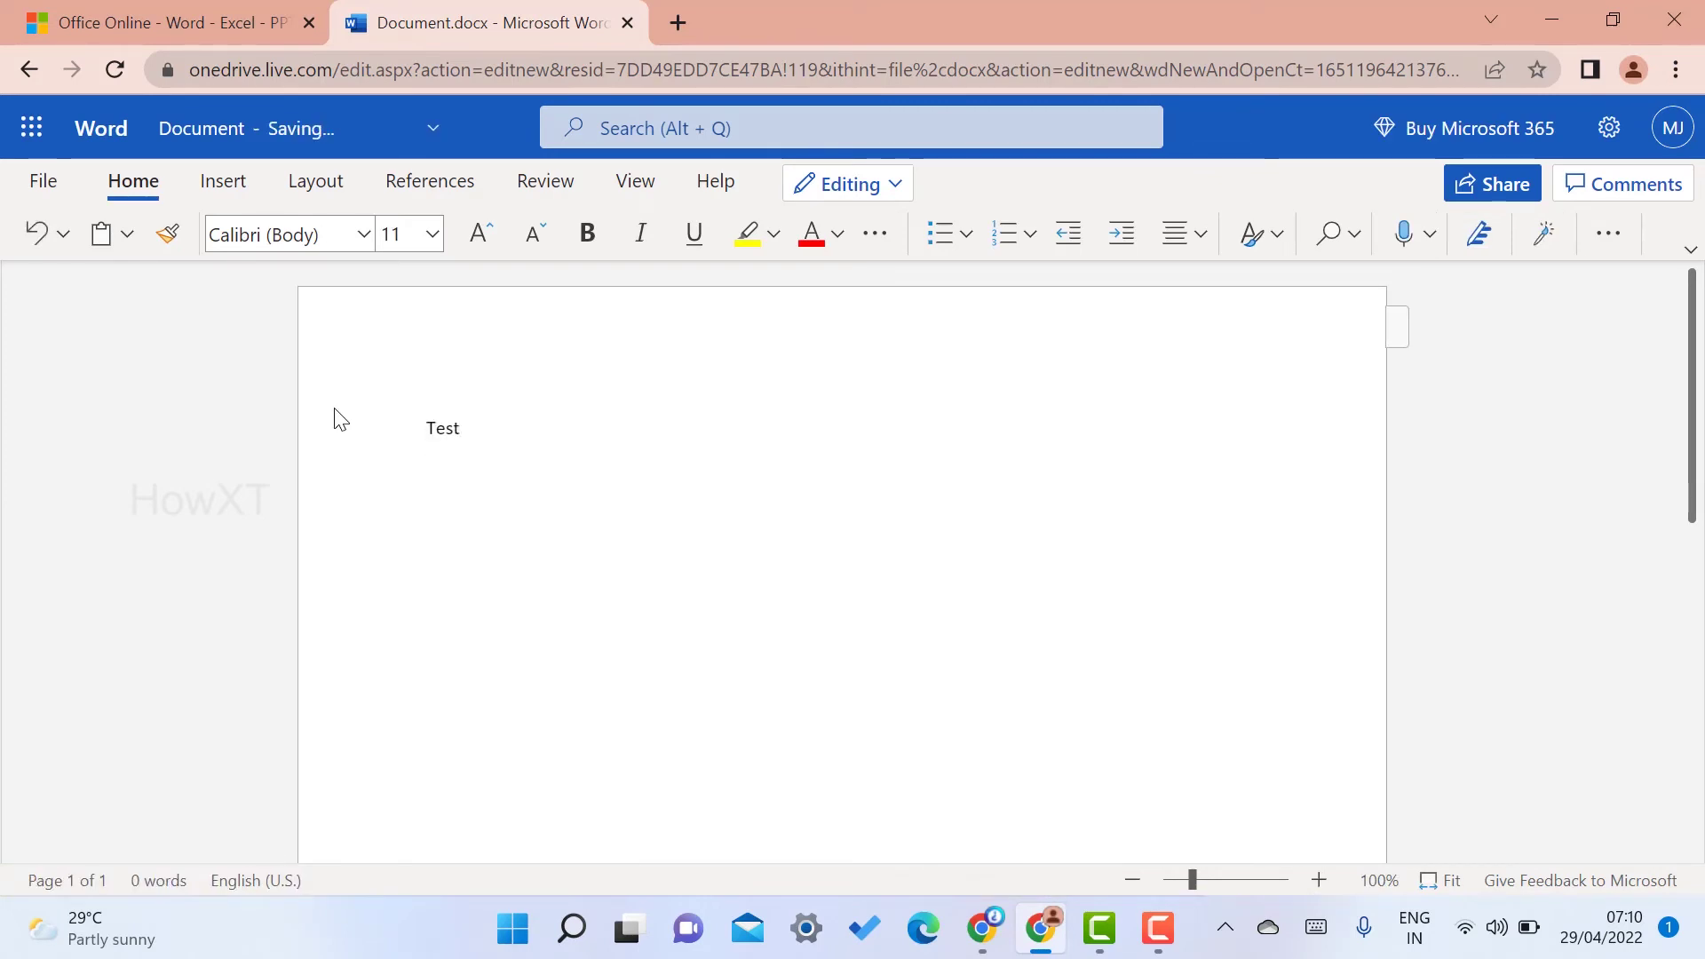
{"action": "key", "text": "Return"}
{"action": "type", "text": "fdjfdsk"}
{"action": "key", "text": "Return"}
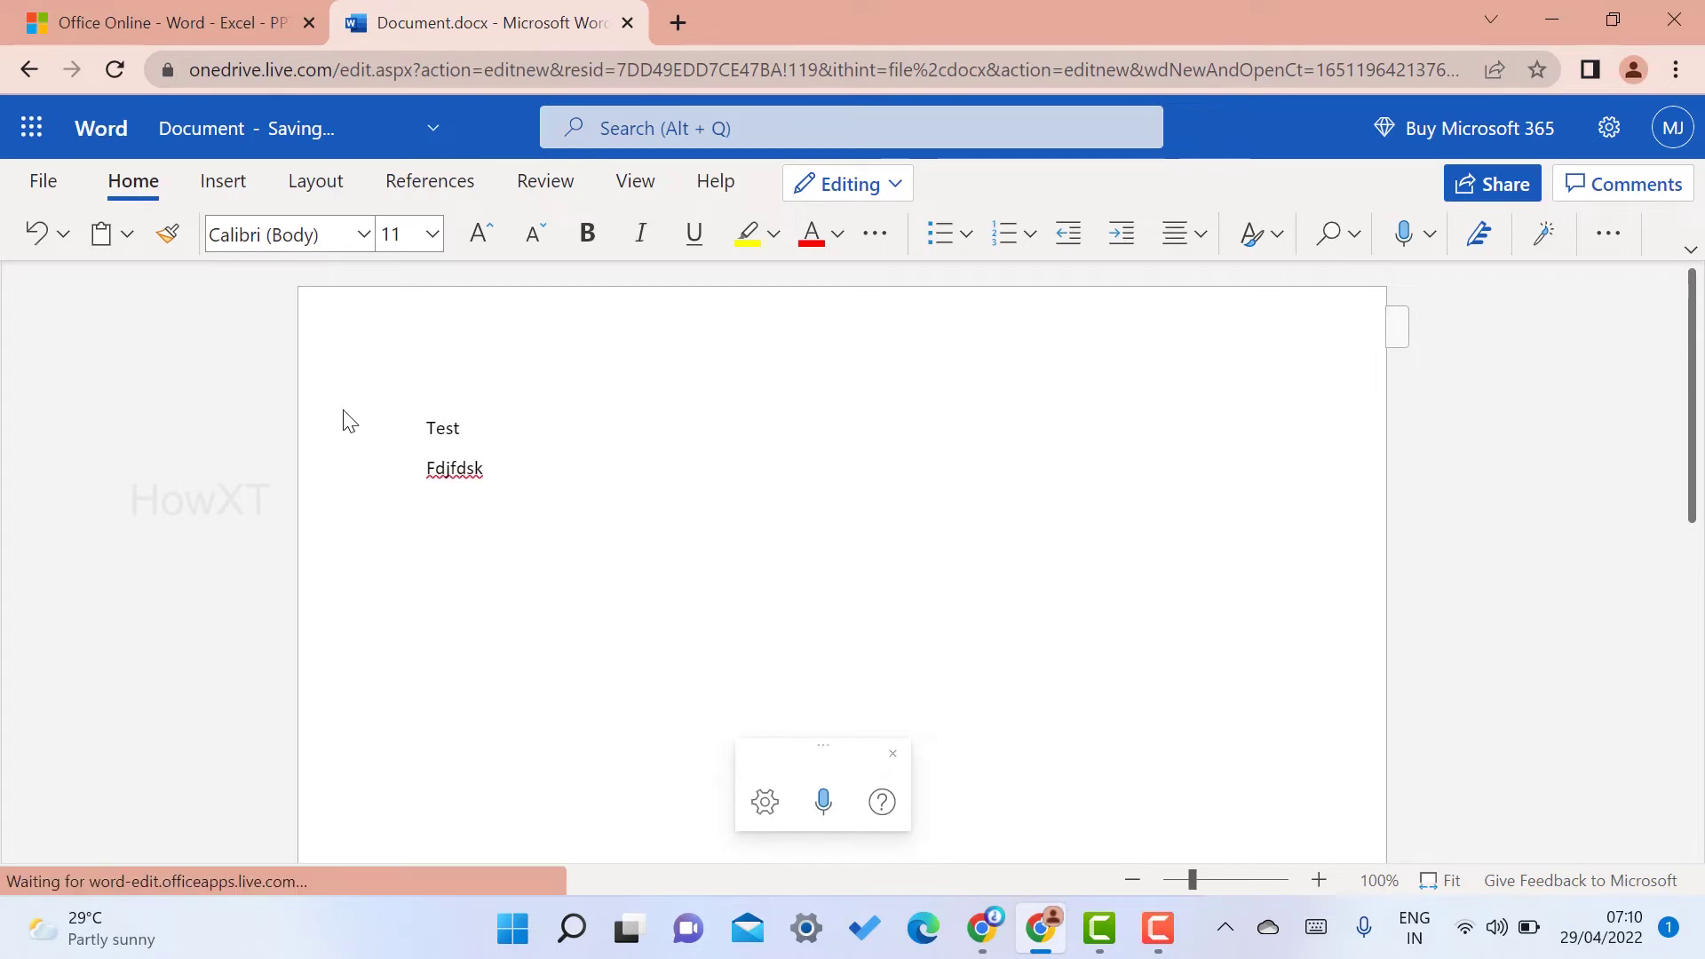
- Insert image '1' from the Pictures folder and shrink it to 5 × 7.25 cm
{"action": "left_click", "coordinate": [217, 181]}
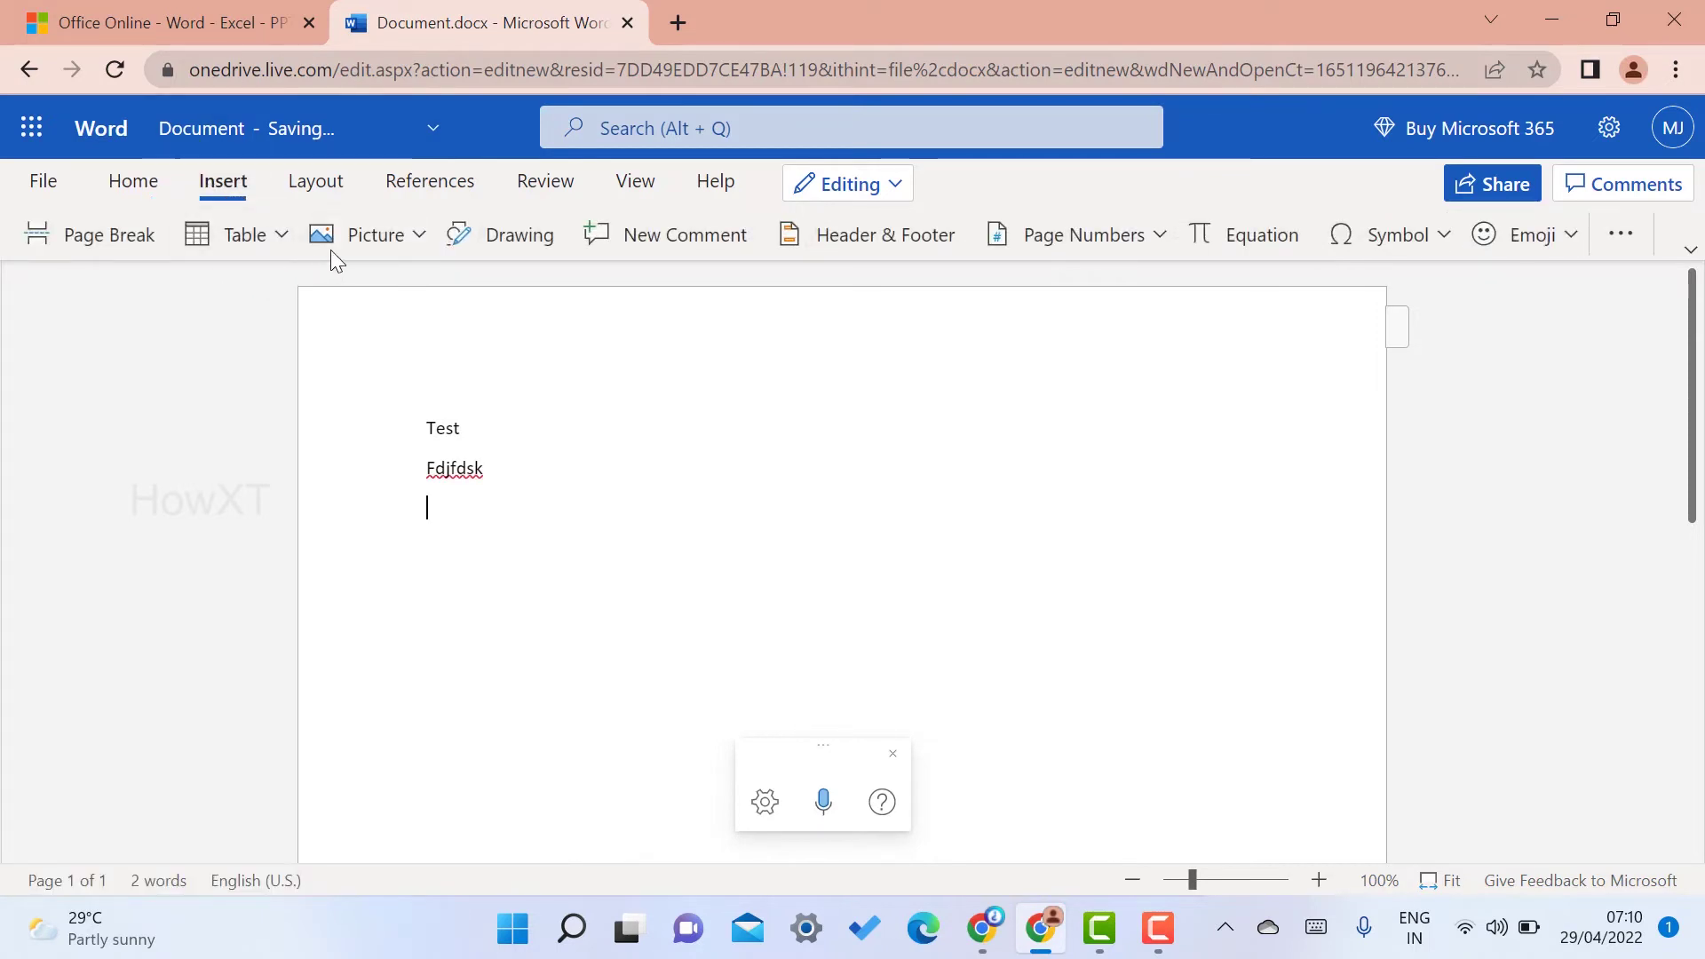
{"action": "left_click", "coordinate": [342, 245]}
{"action": "left_click", "coordinate": [369, 331]}
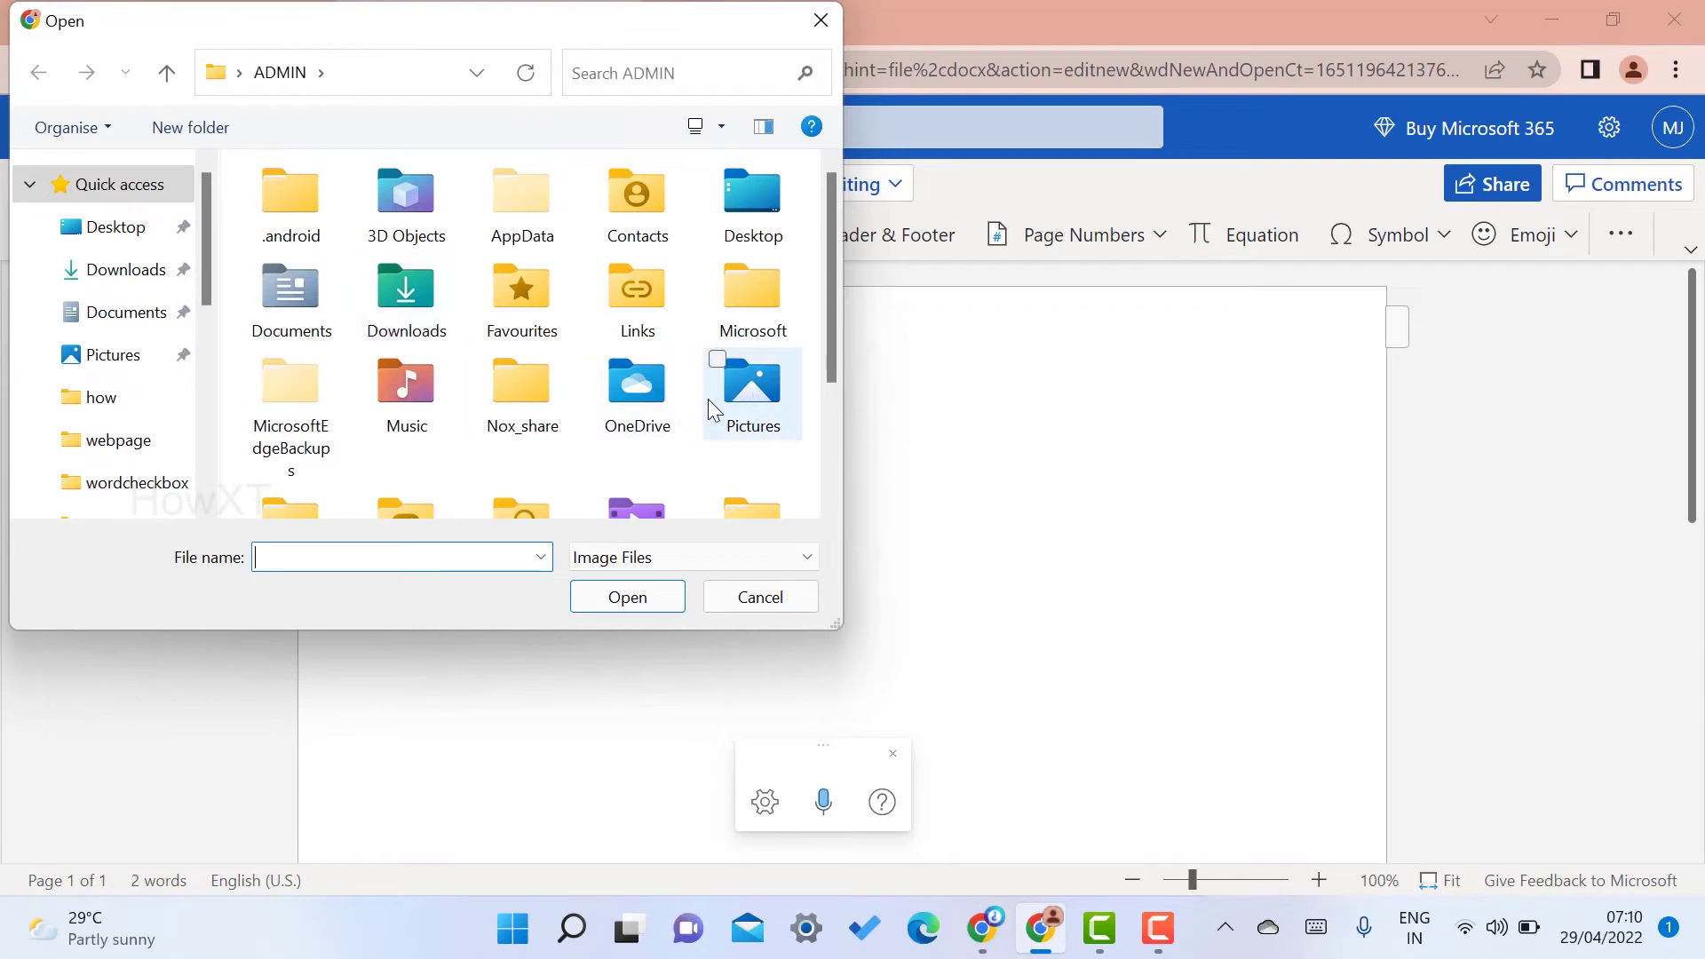
{"action": "double_click", "coordinate": [748, 403]}
{"action": "left_click", "coordinate": [742, 480]}
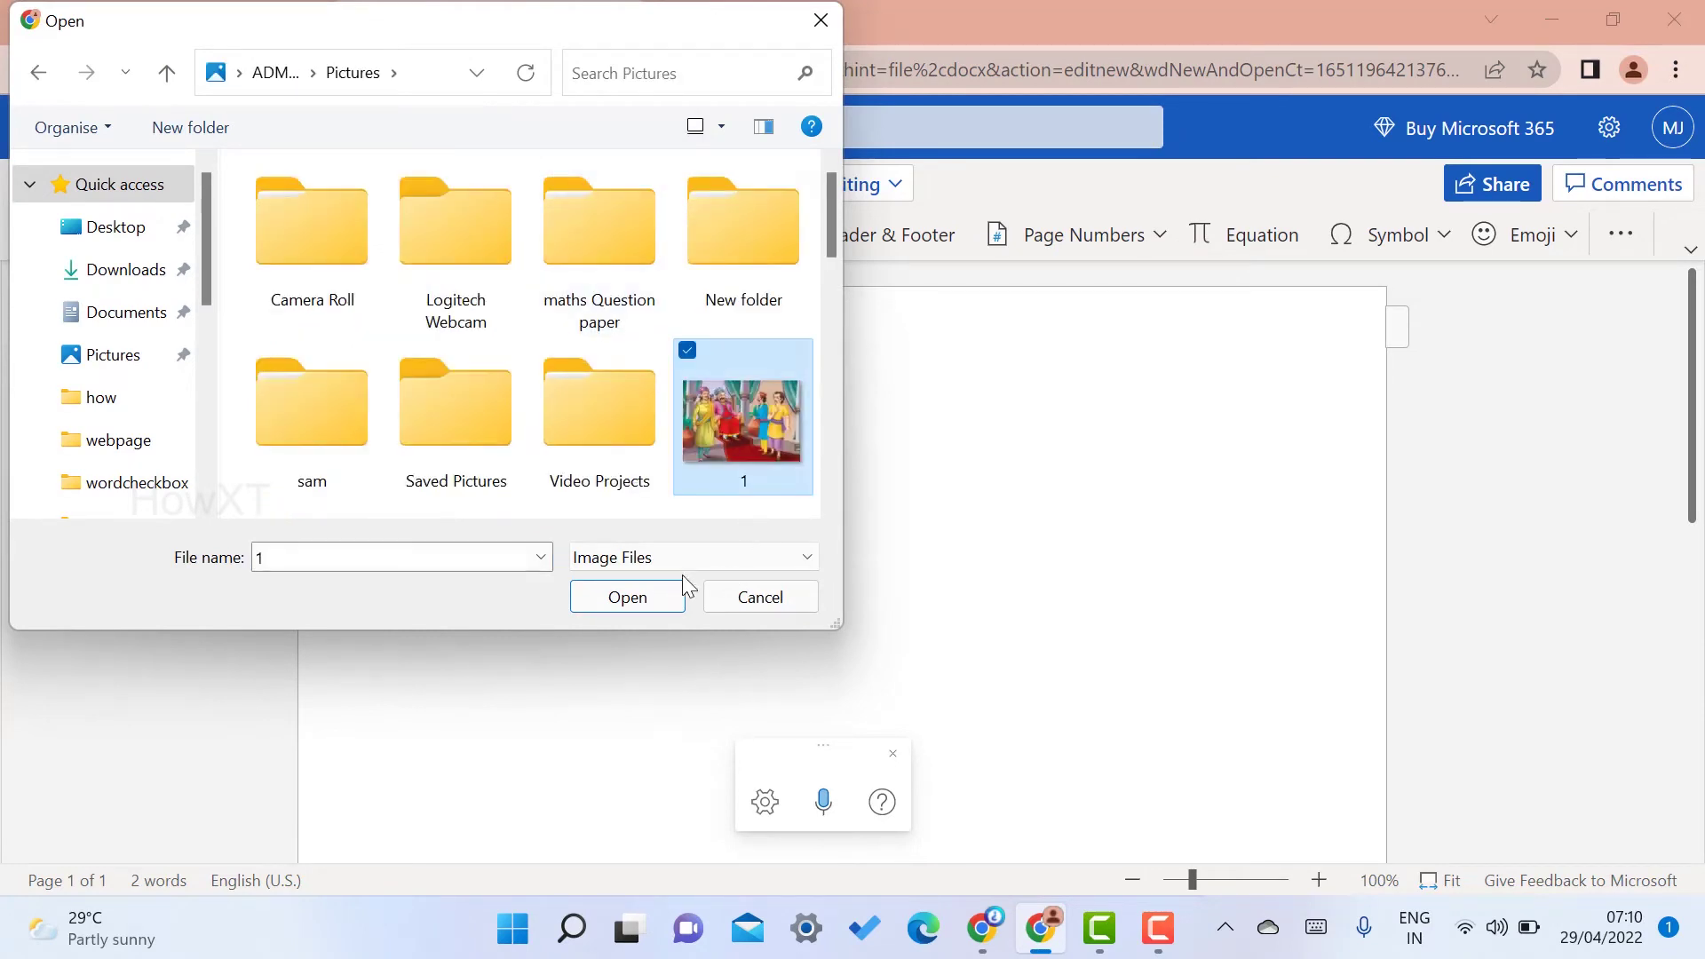
{"action": "left_click", "coordinate": [612, 588]}
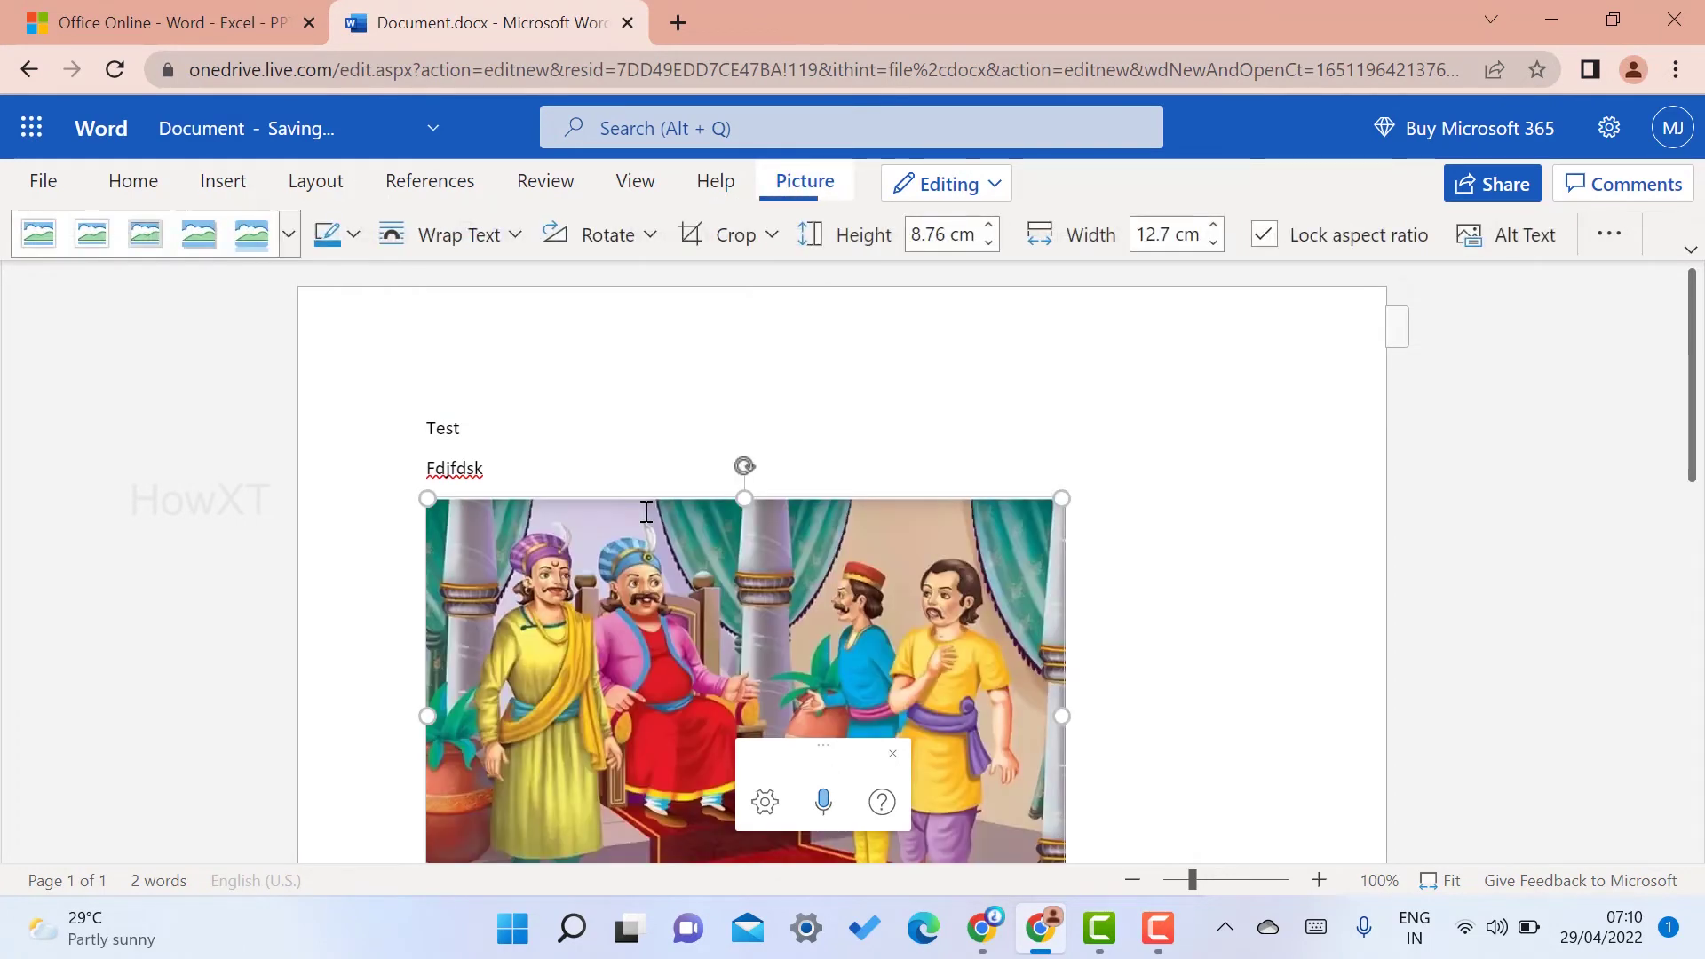
{"action": "left_click_drag", "start_coordinate": [1061, 498], "coordinate": [788, 621]}
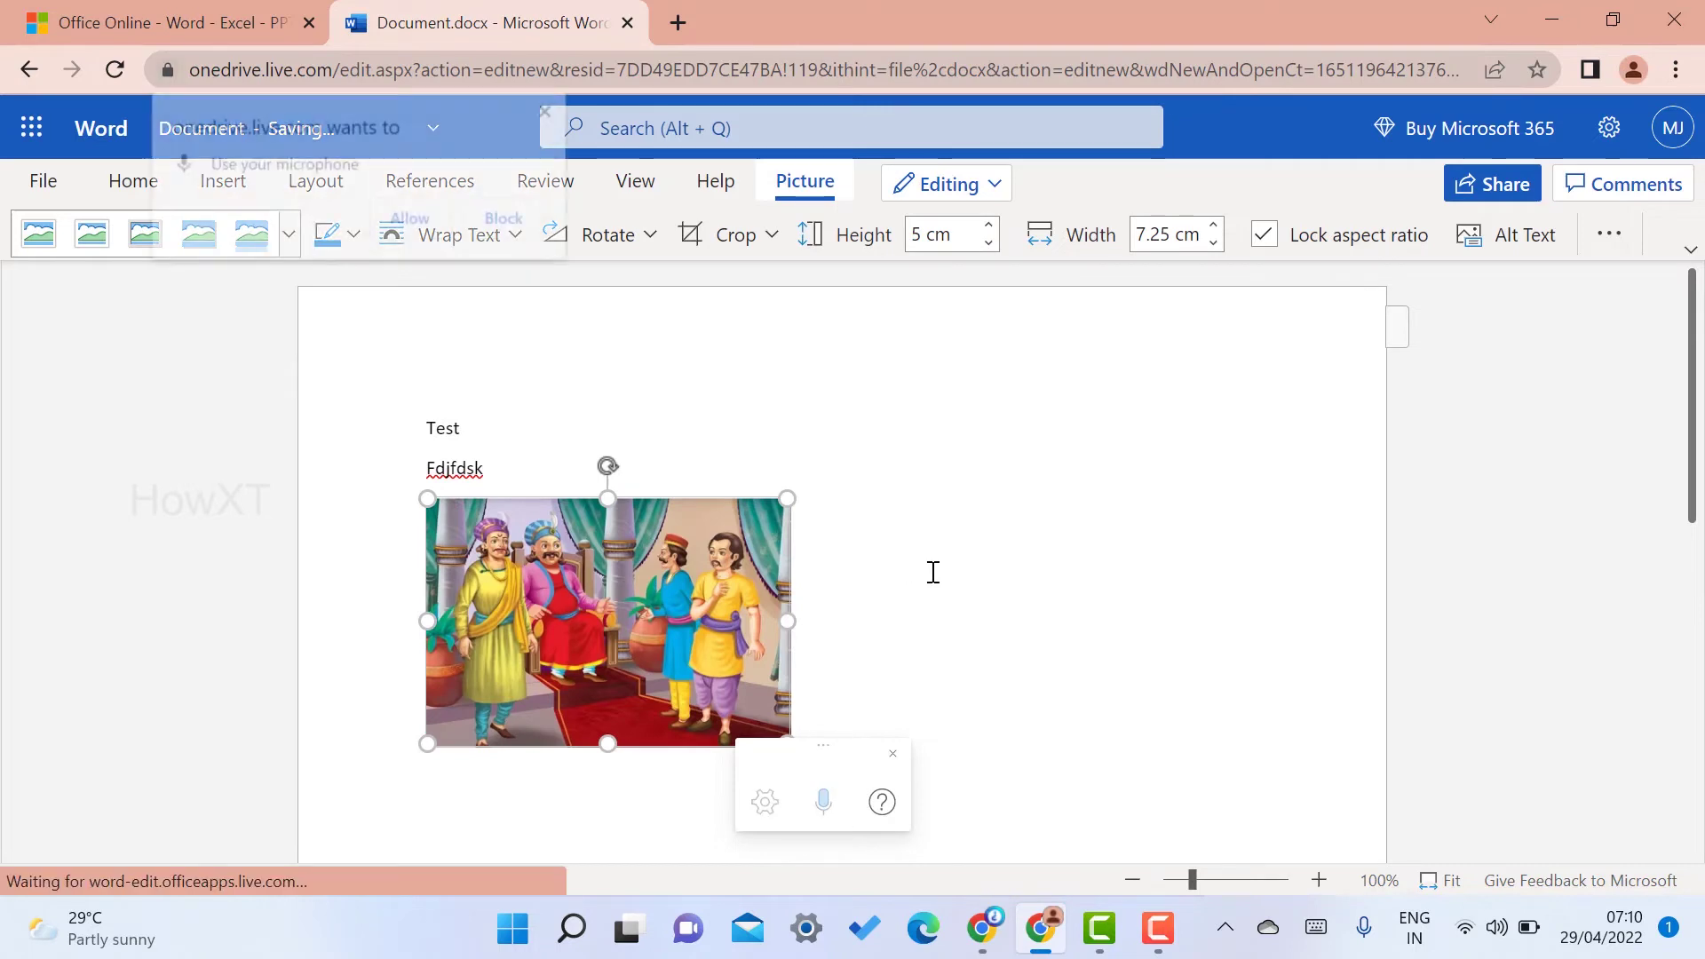
- Allow microphone access, close the dictation help, and move through Layout and References to Insert
{"action": "left_click", "coordinate": [410, 222]}
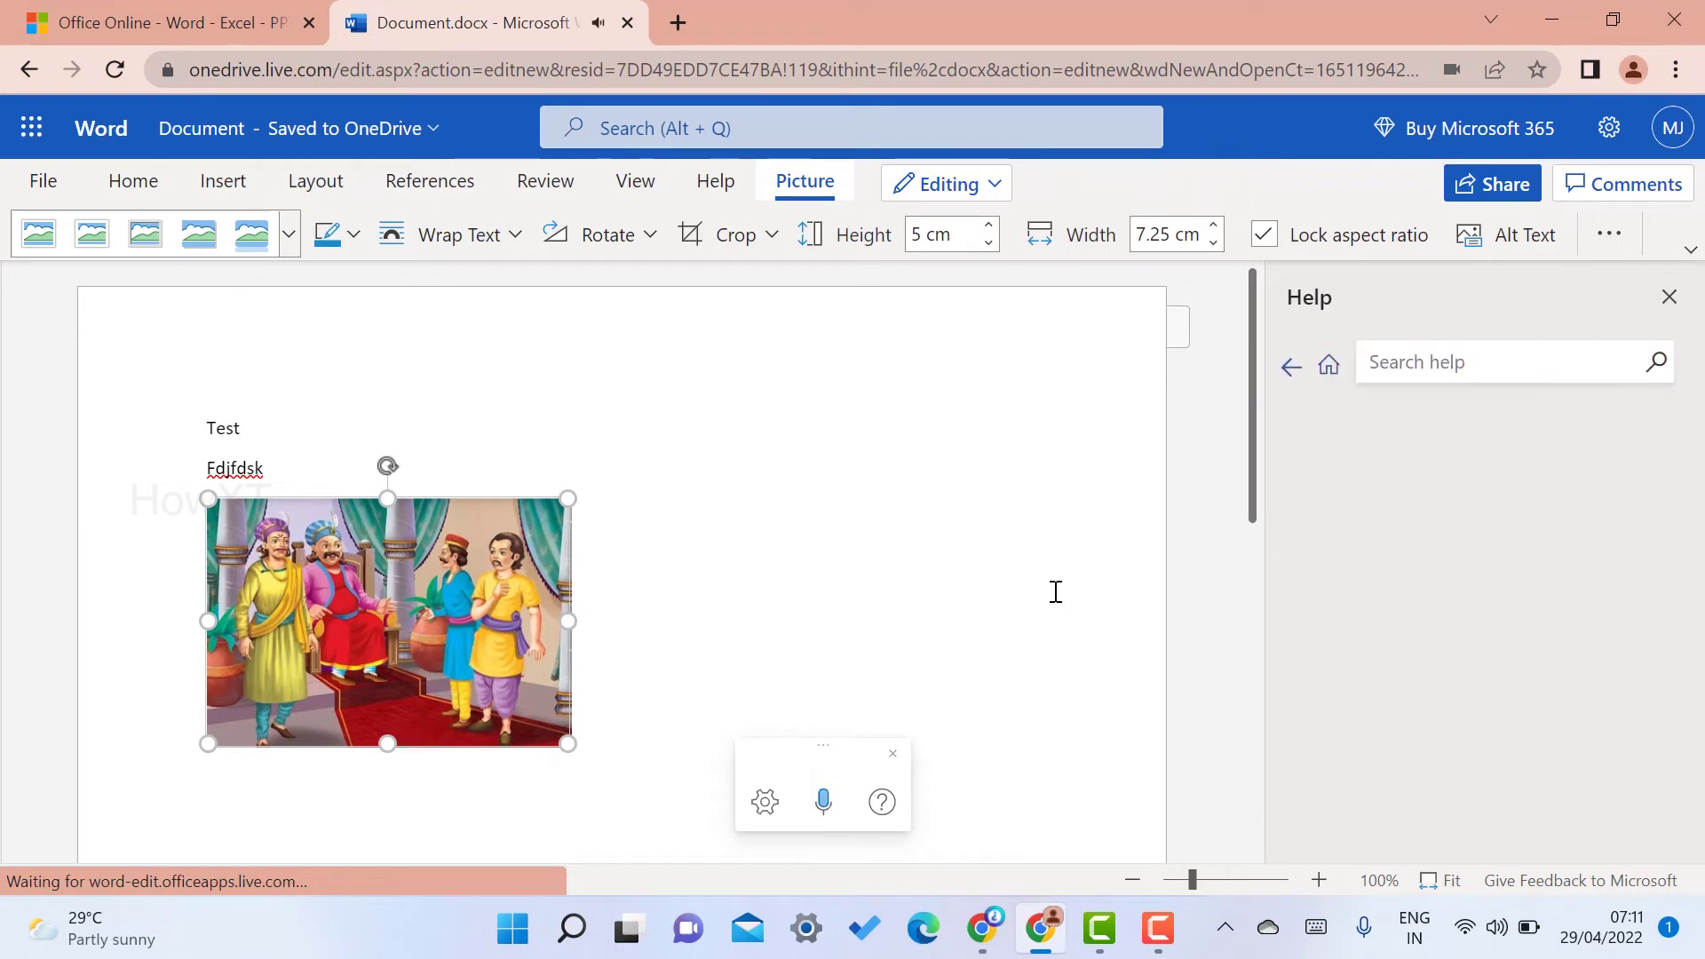
{"action": "left_click", "coordinate": [1669, 300]}
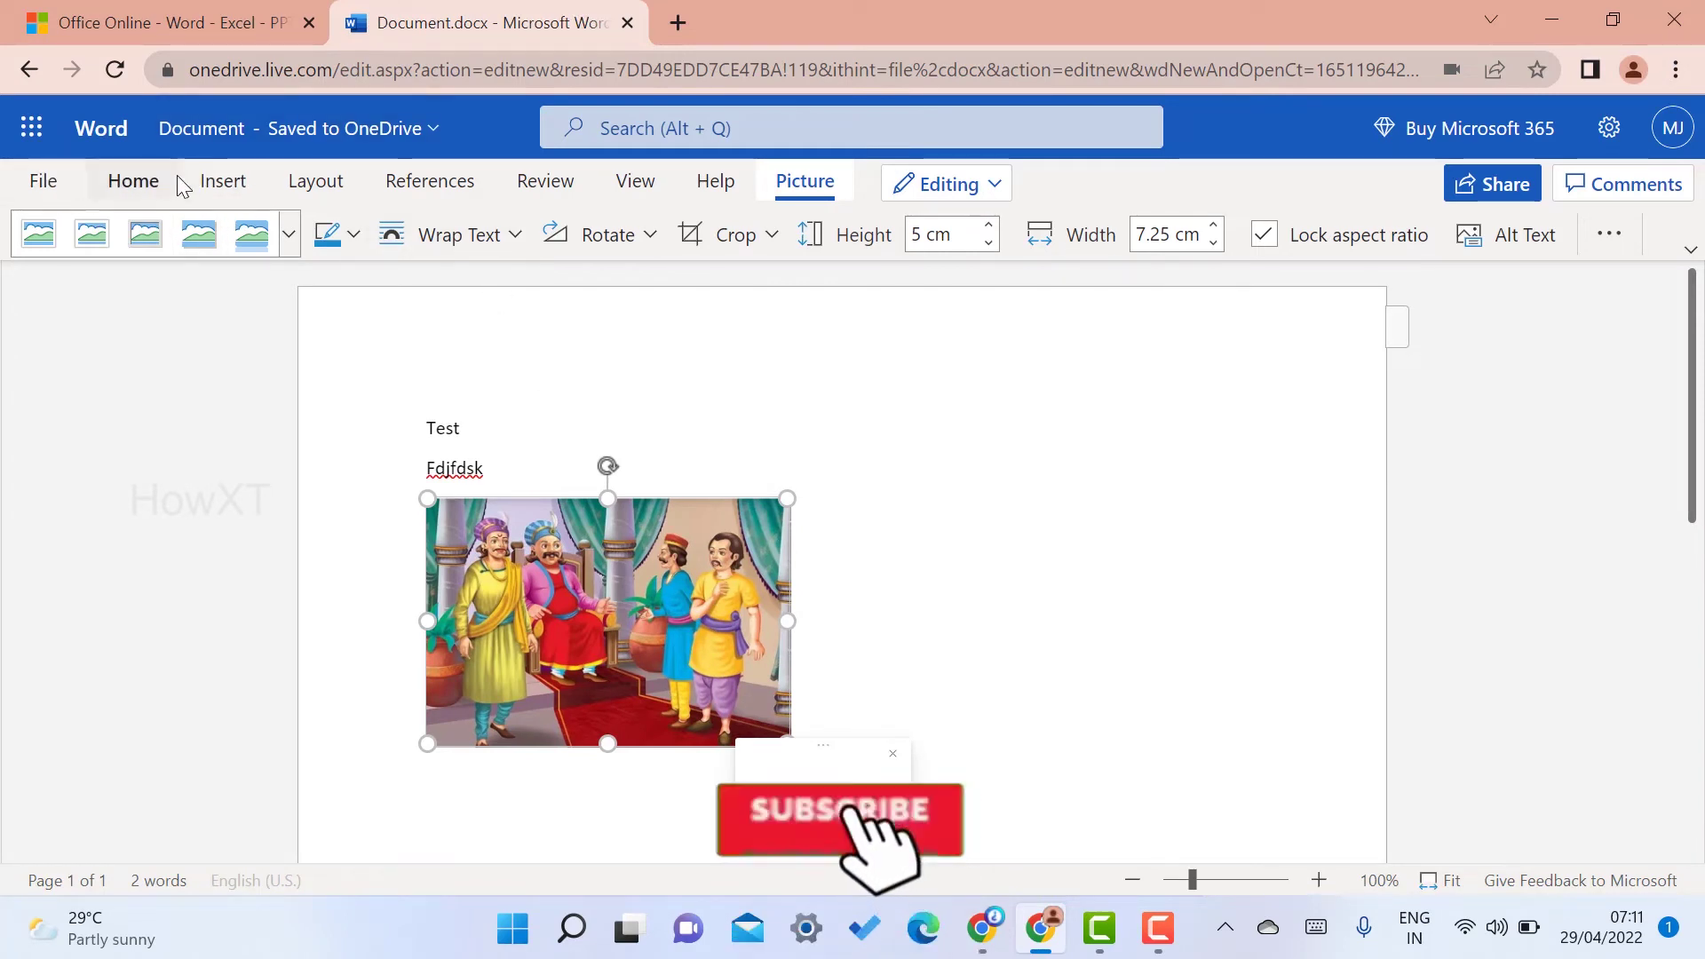
{"action": "left_click", "coordinate": [293, 191]}
{"action": "left_click", "coordinate": [430, 182]}
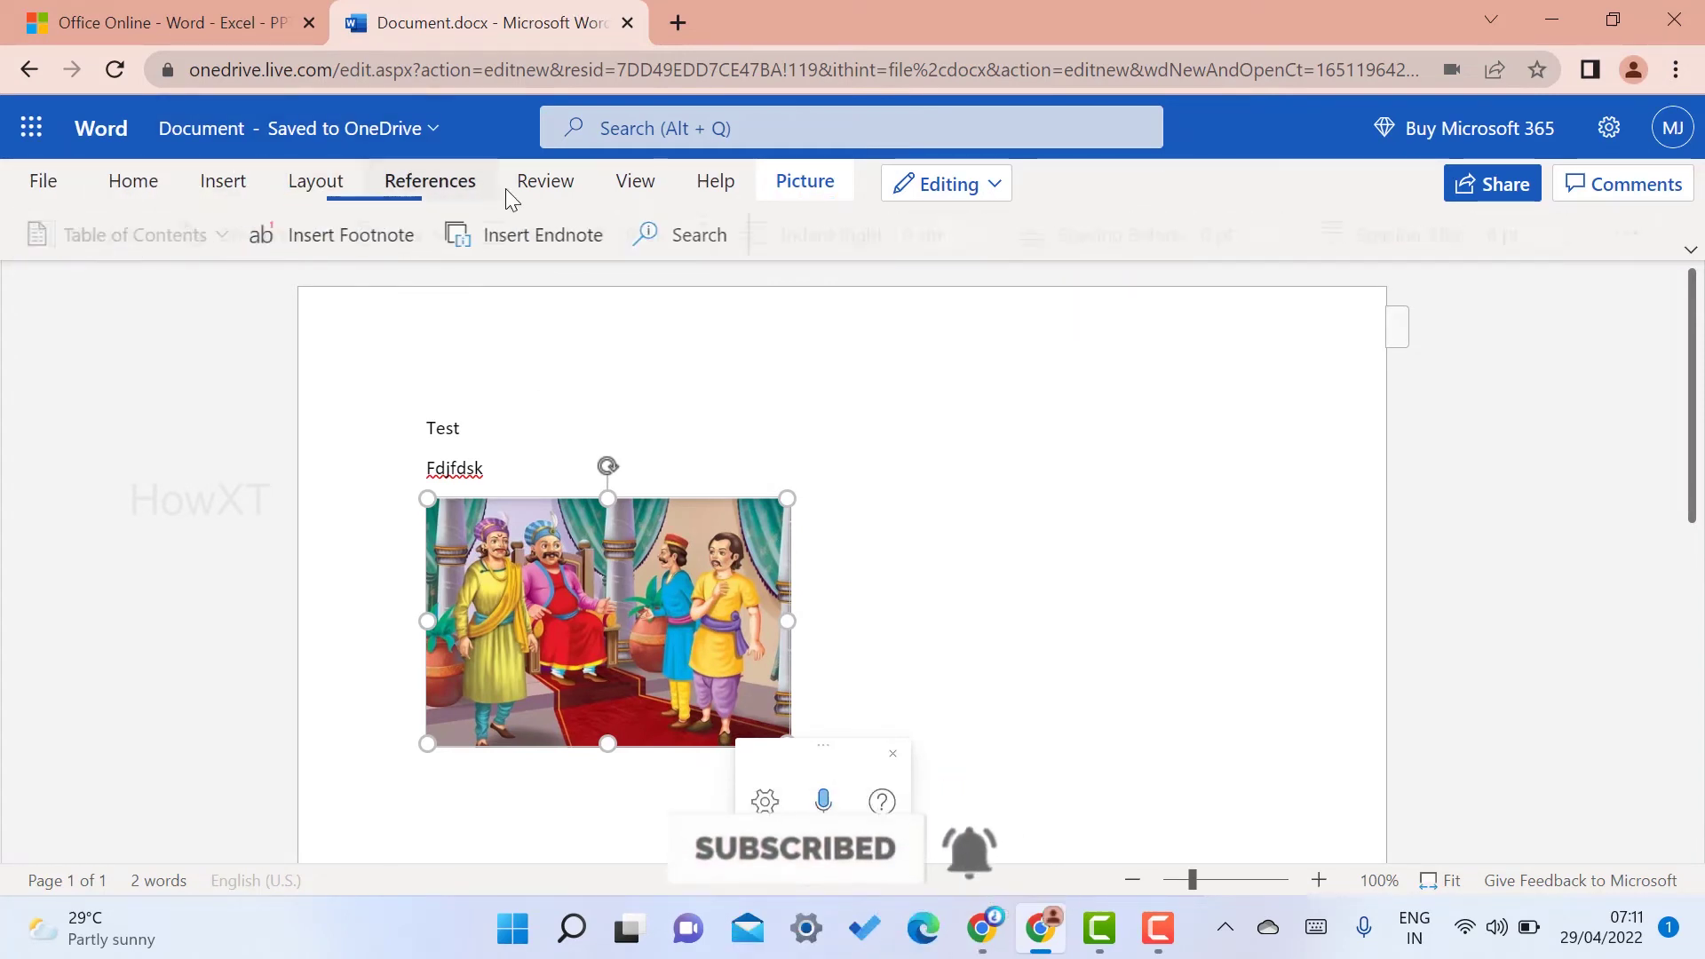
{"action": "left_click", "coordinate": [226, 181]}
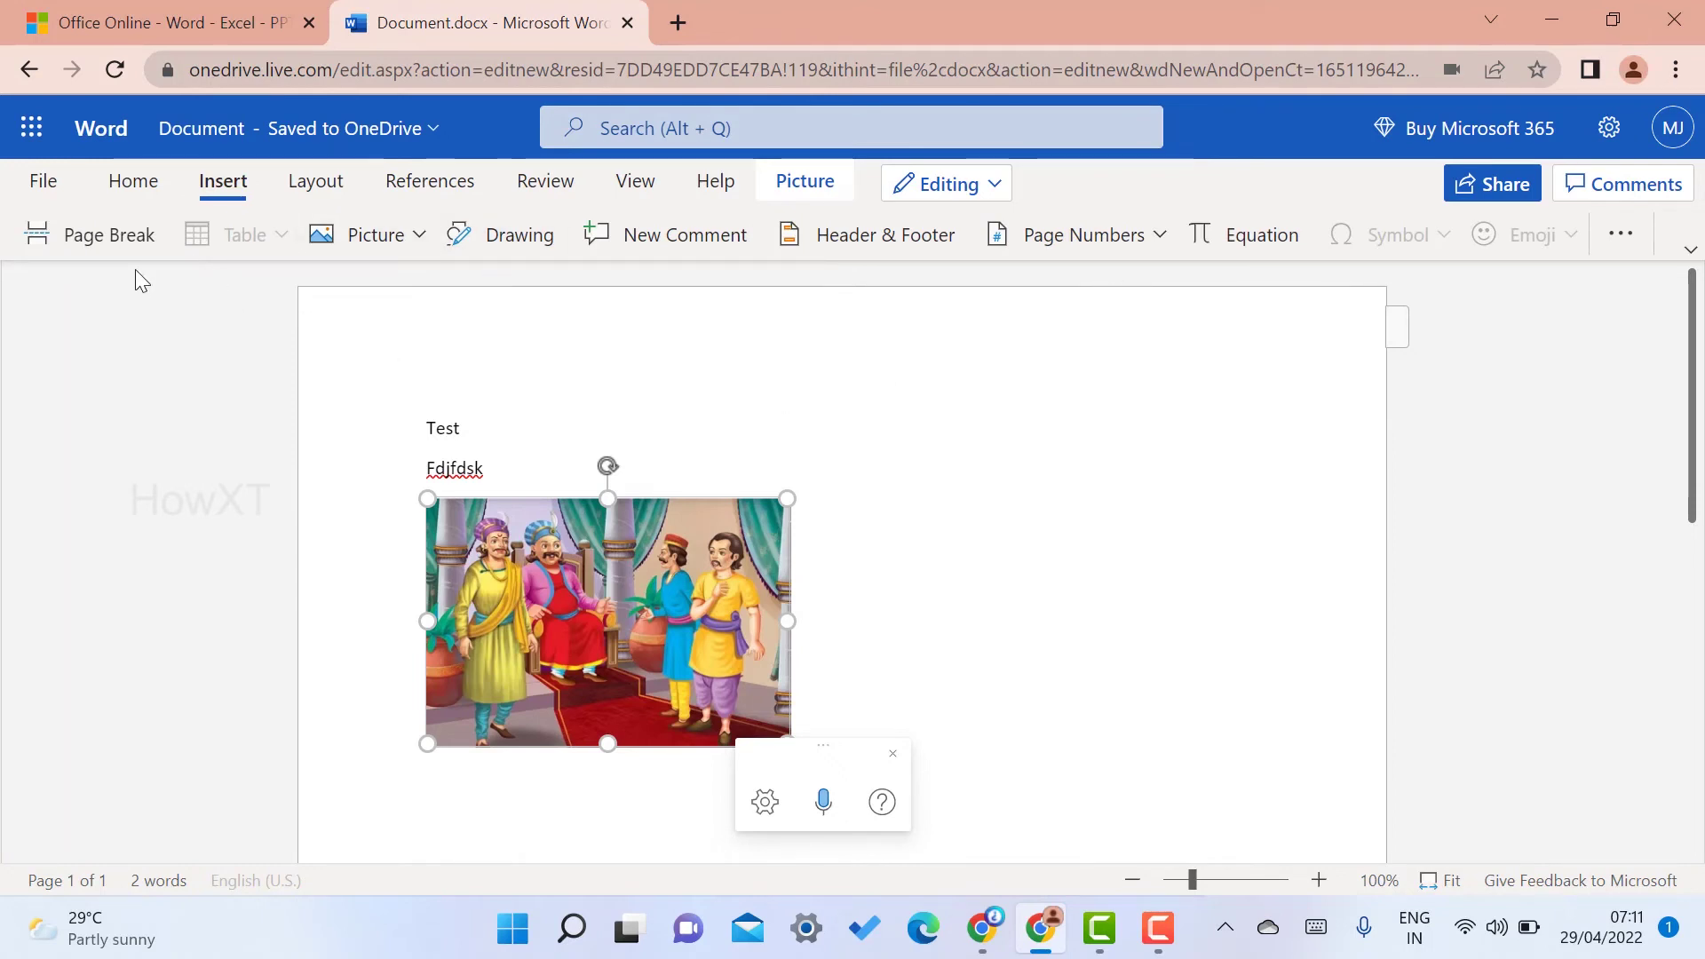
- Insert a 3×2 table below the picture and apply a grey table colour scheme
{"action": "left_click", "coordinate": [897, 641]}
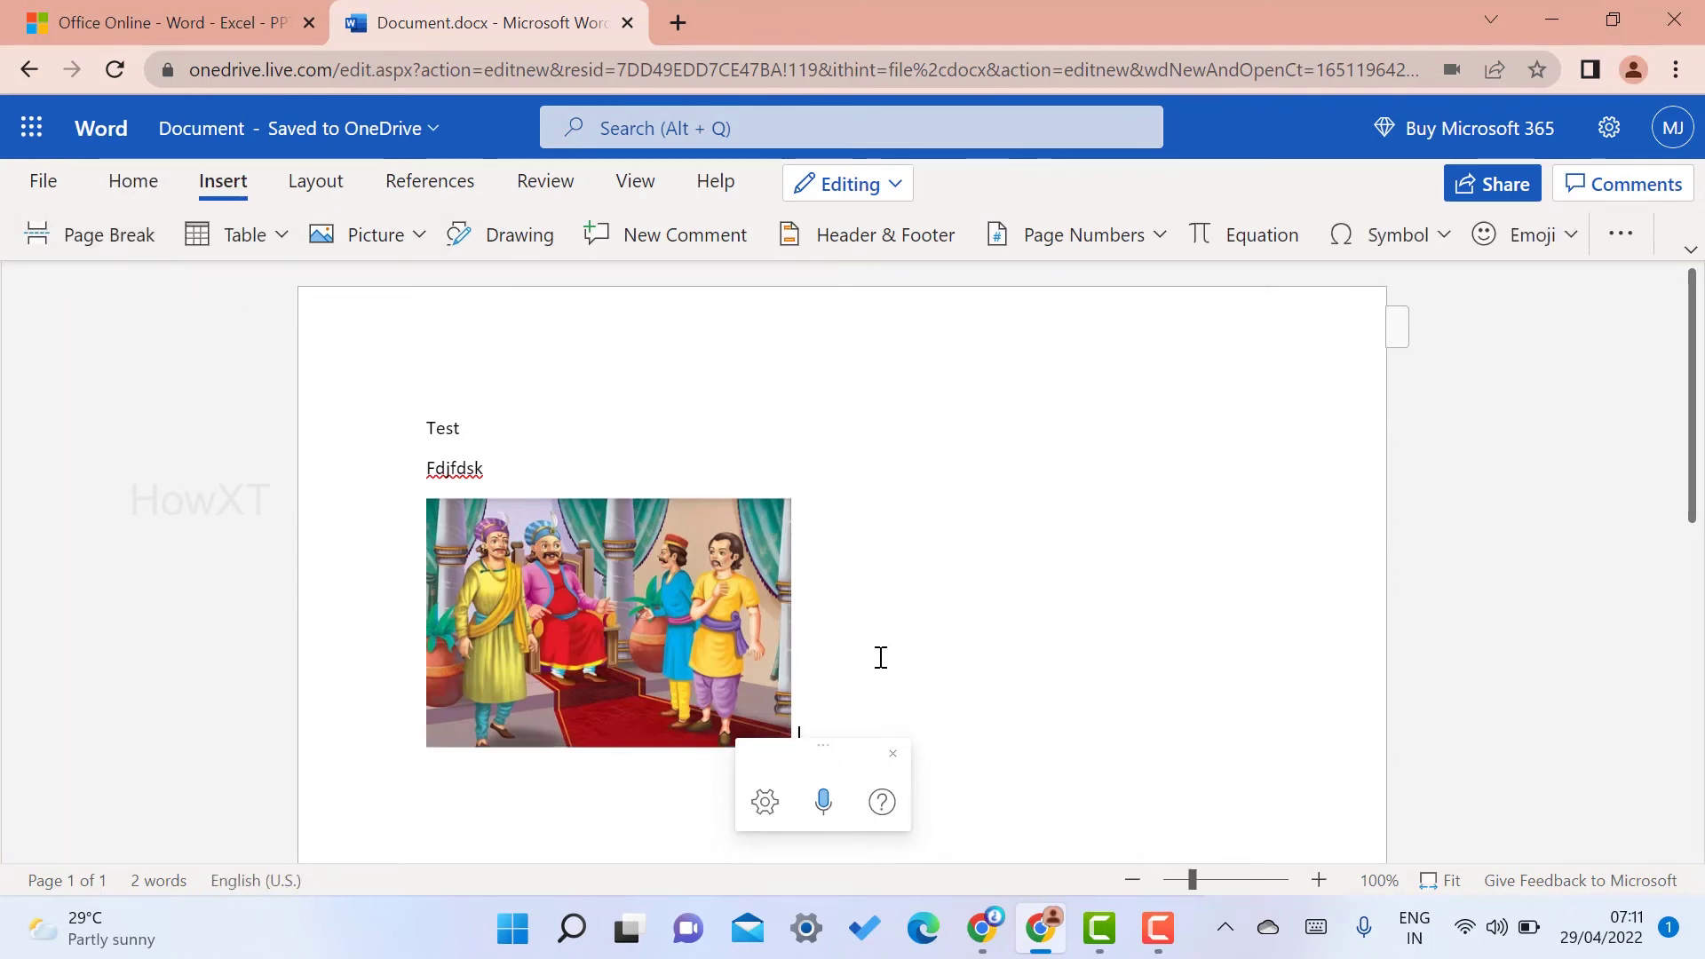
{"action": "left_click", "coordinate": [238, 254]}
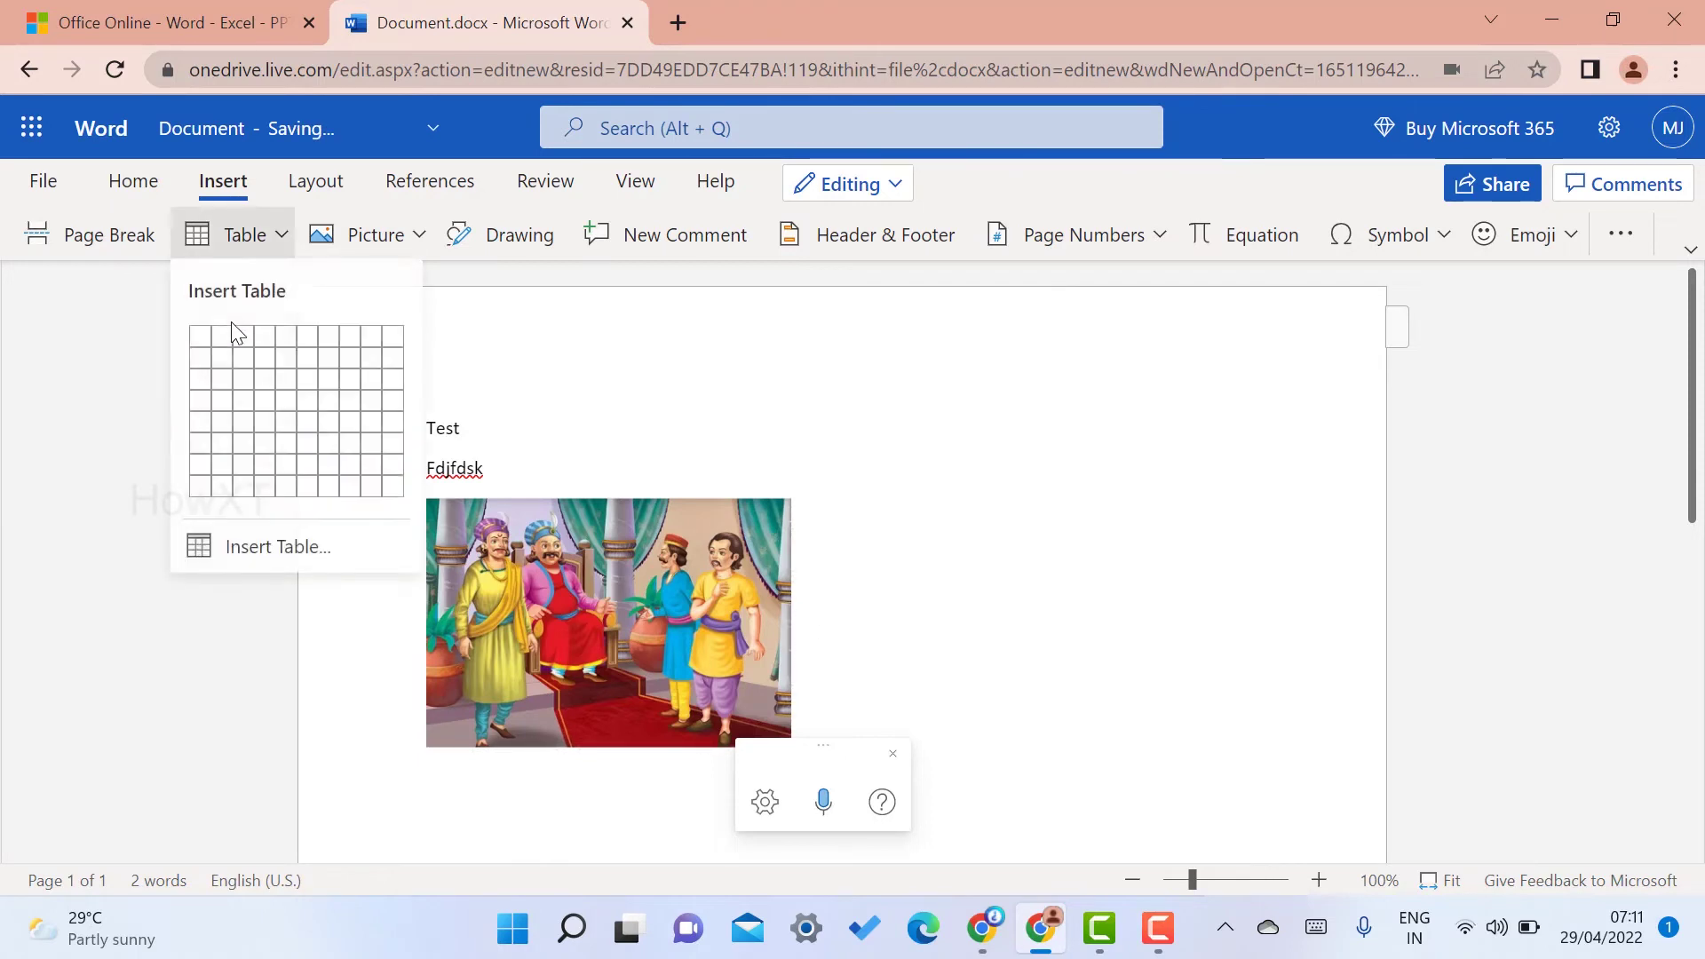
{"action": "left_click", "coordinate": [245, 373]}
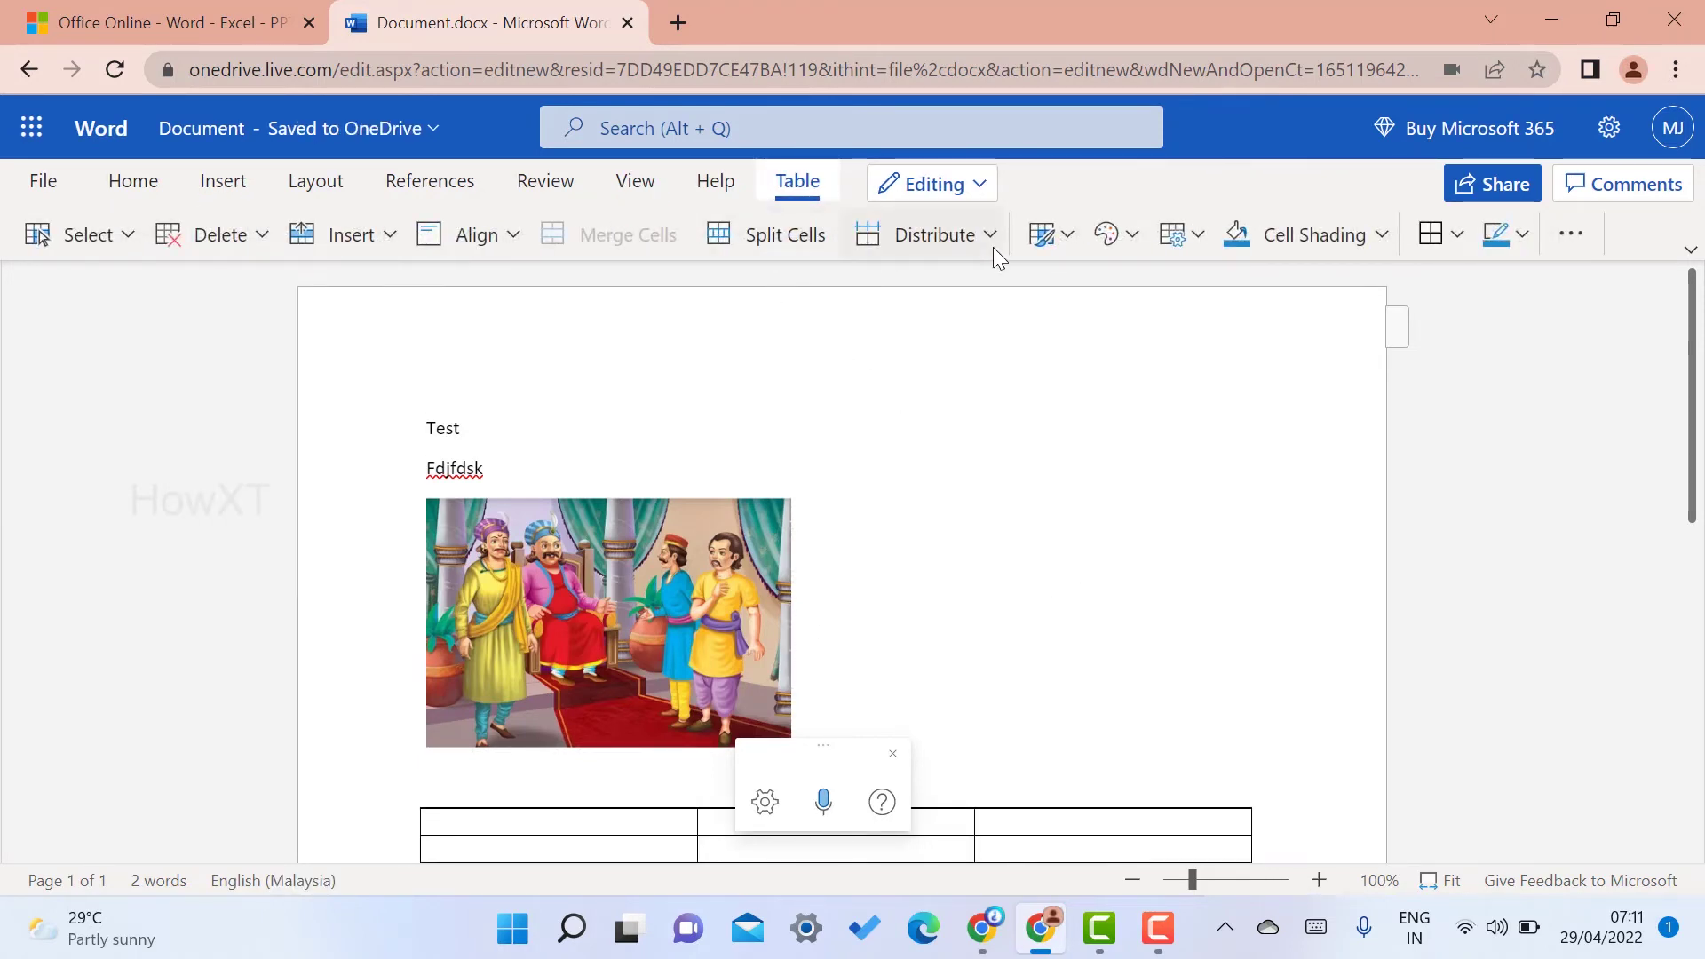
{"action": "left_click", "coordinate": [1109, 235]}
{"action": "left_click", "coordinate": [1139, 336]}
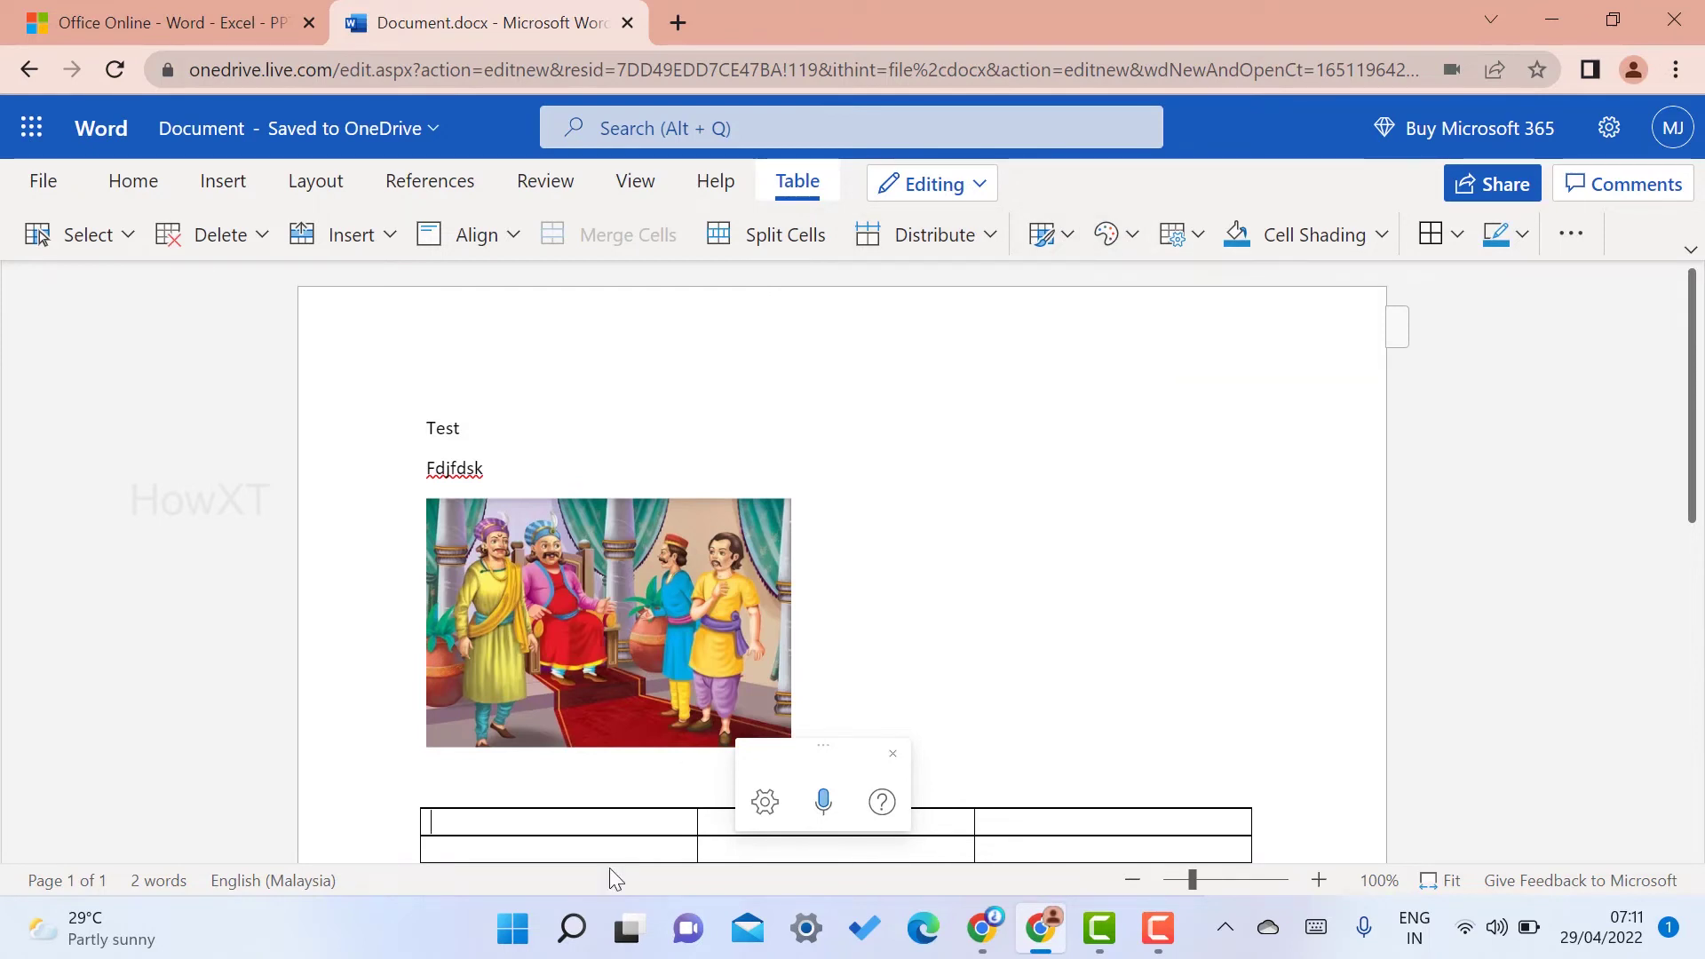
{"action": "left_click_drag", "start_coordinate": [537, 827], "coordinate": [791, 852]}
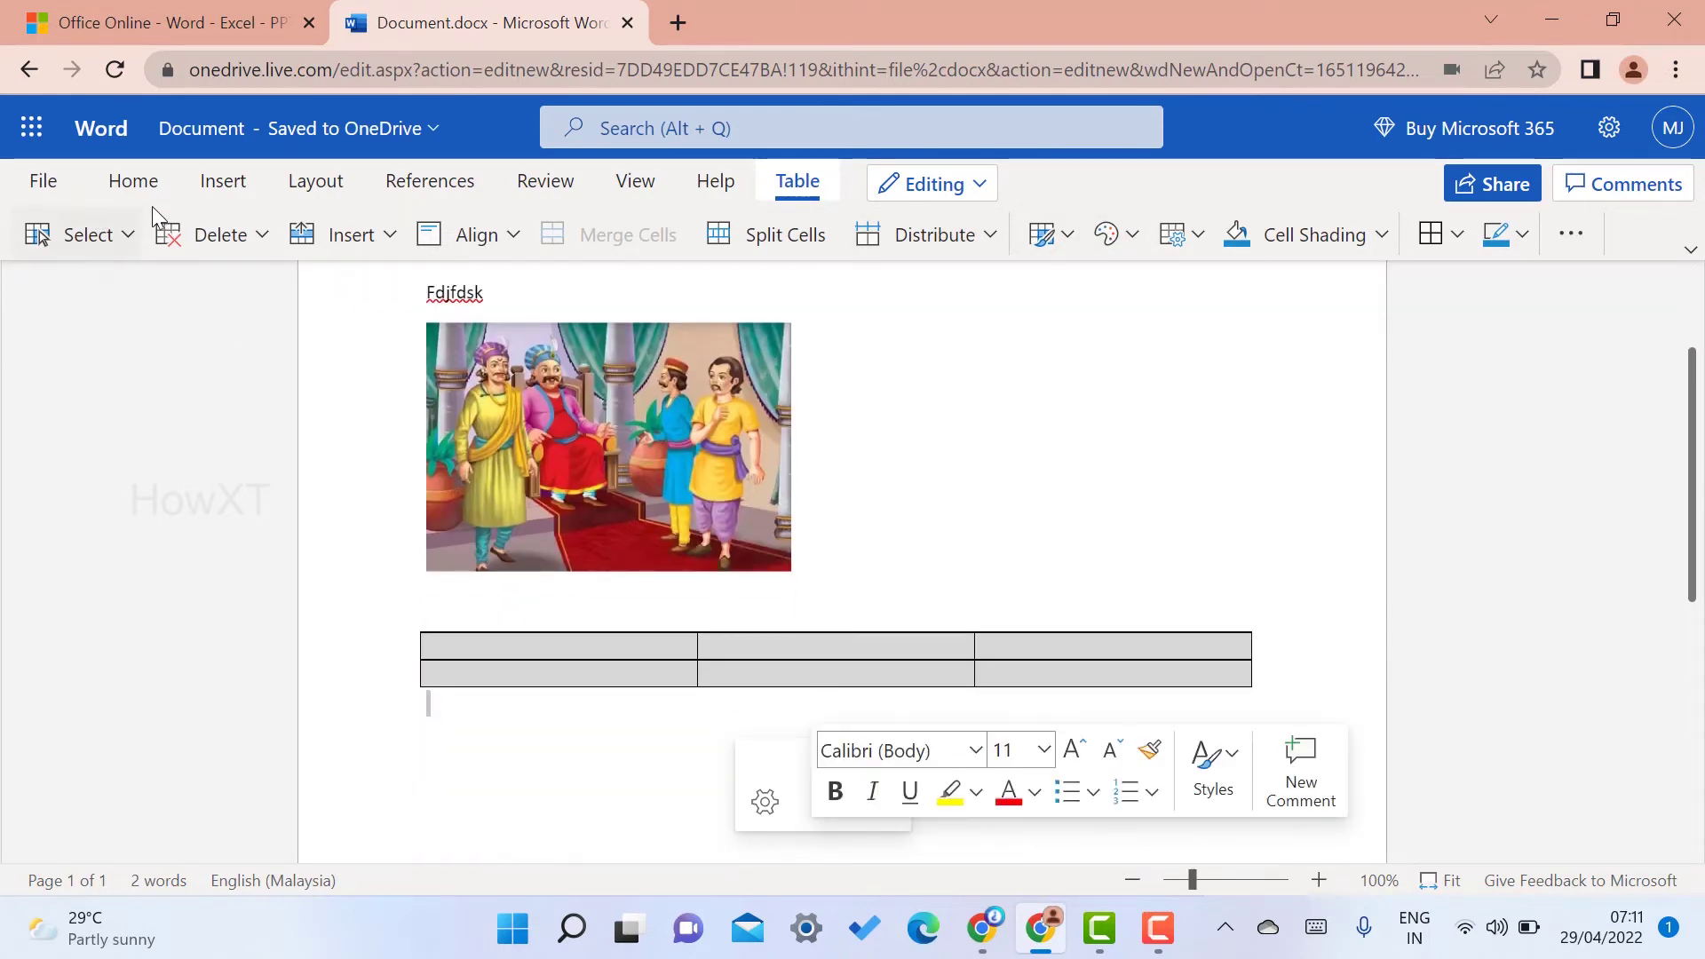
{"action": "left_click", "coordinate": [147, 183]}
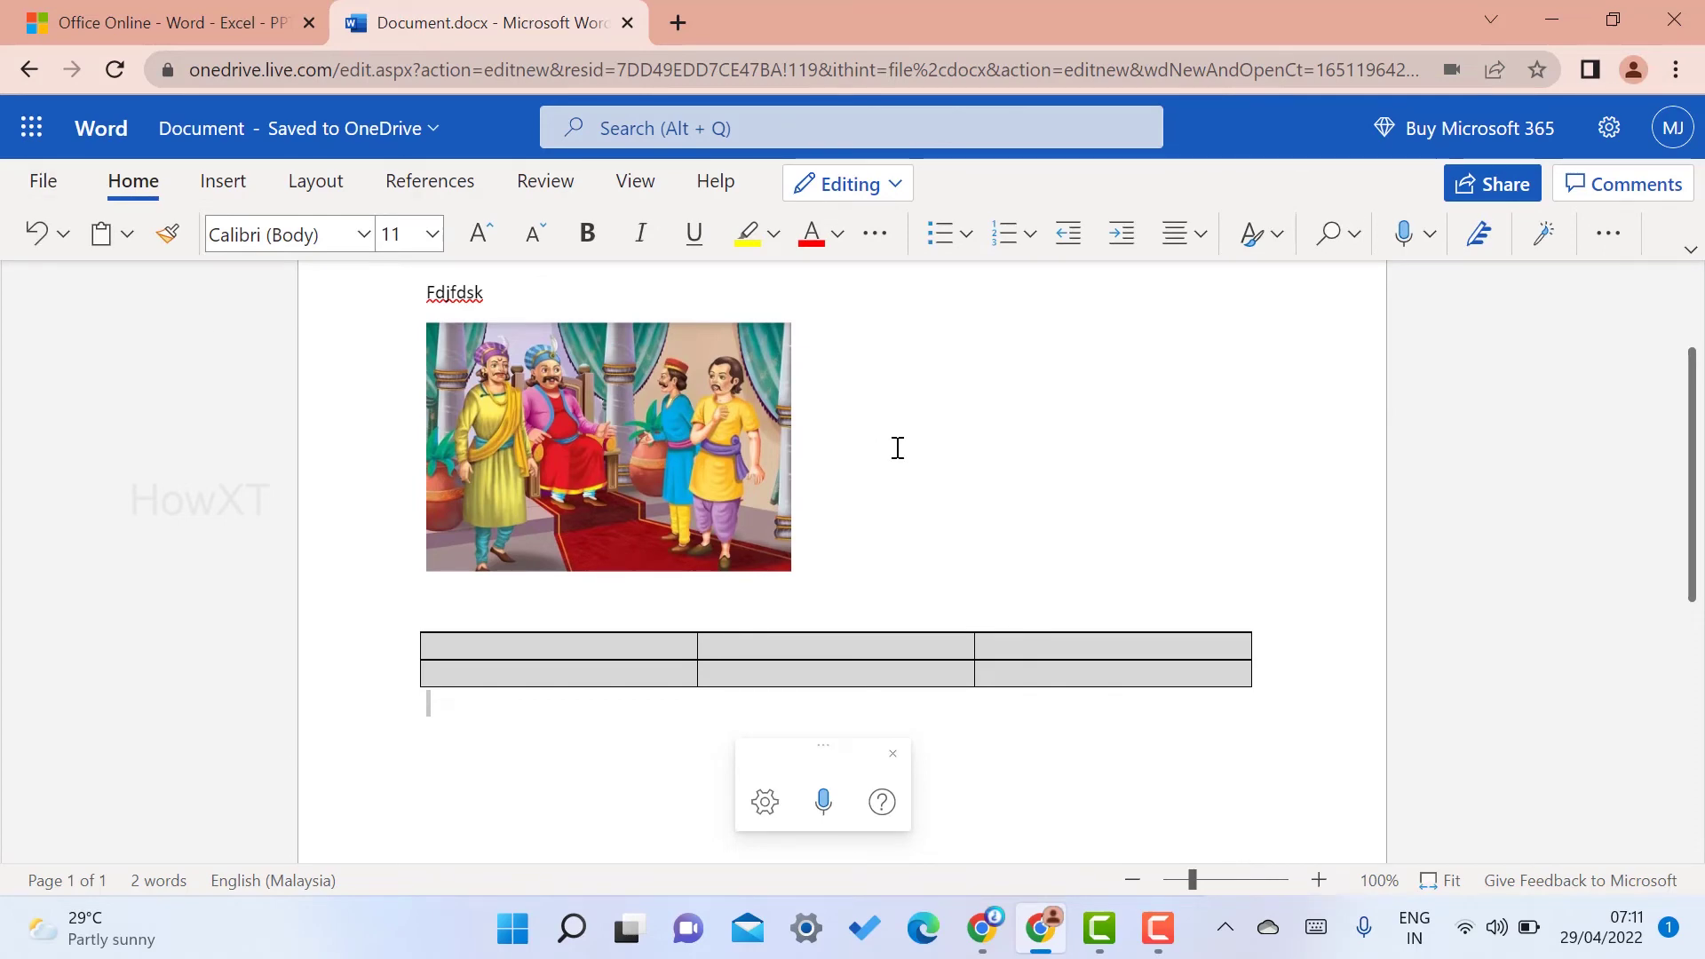
{"action": "left_click", "coordinate": [43, 181]}
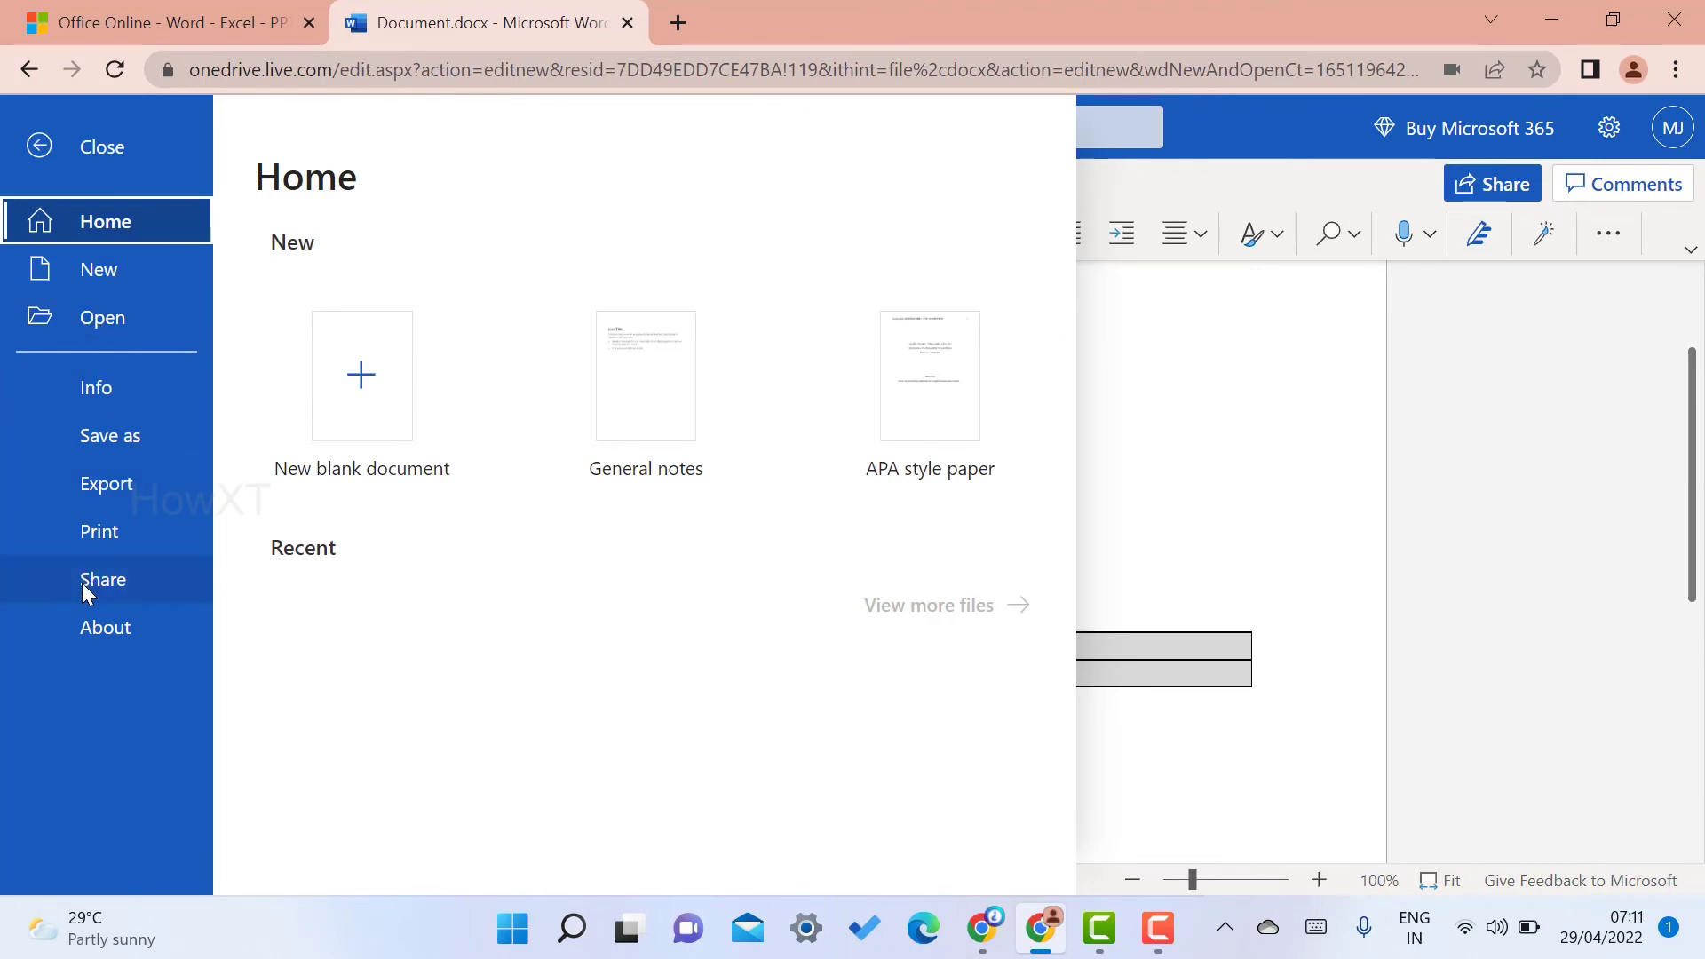
{"action": "left_click", "coordinate": [94, 479]}
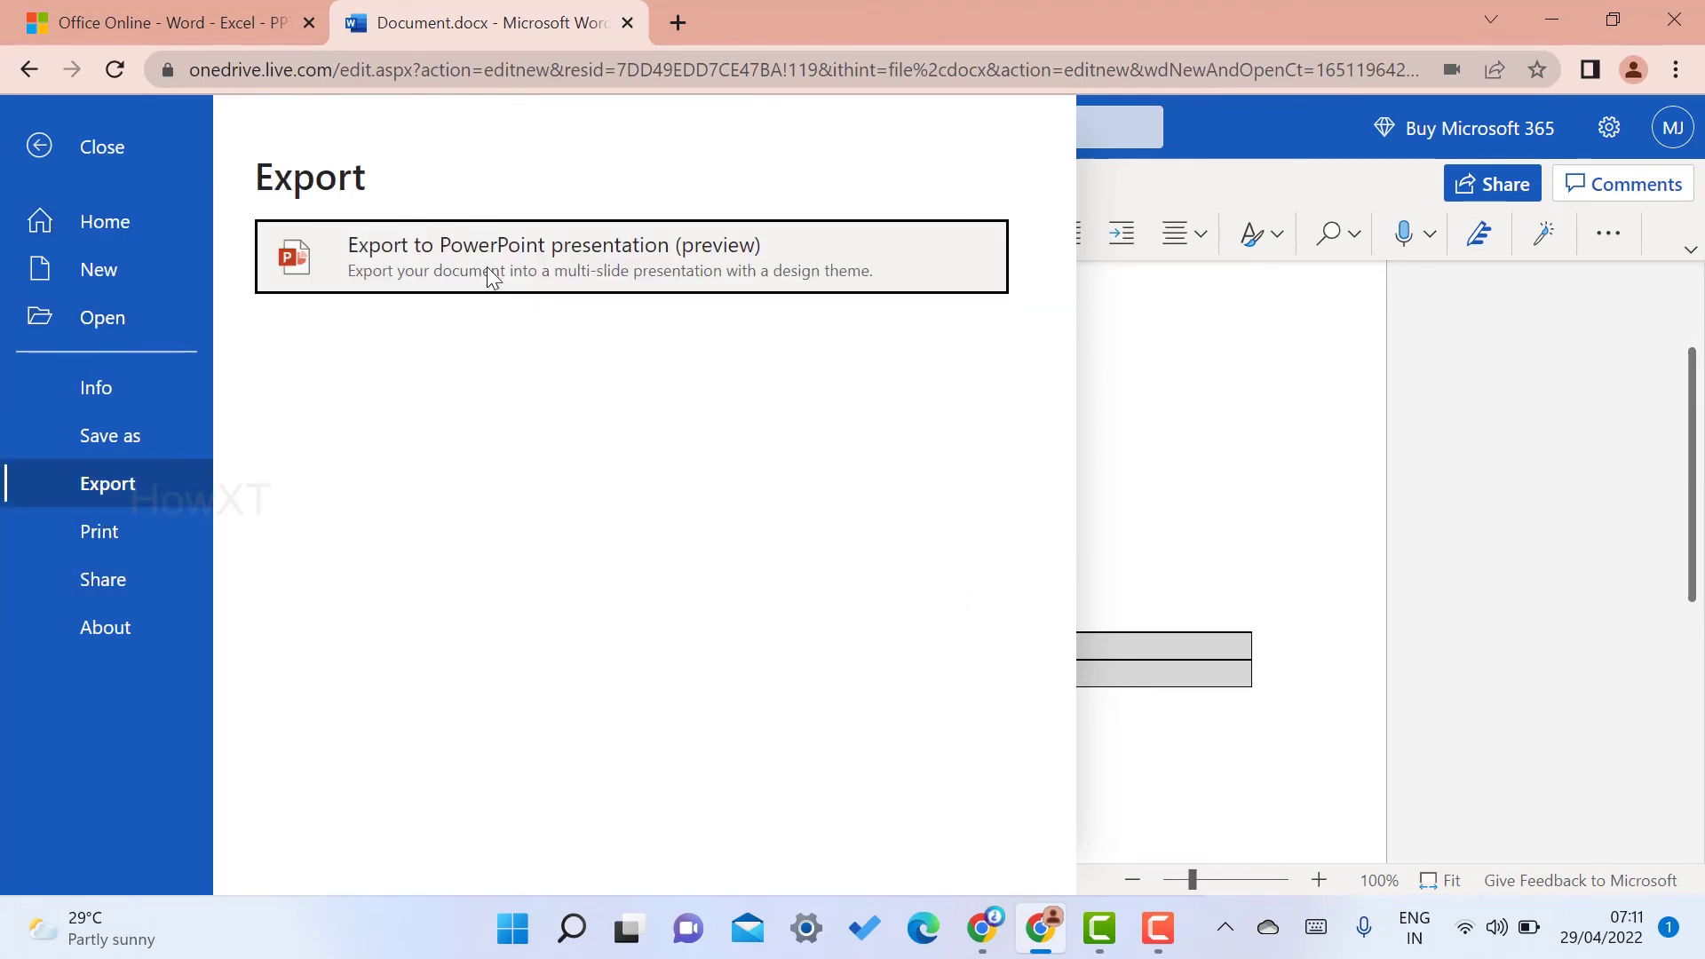
{"action": "left_click", "coordinate": [112, 435]}
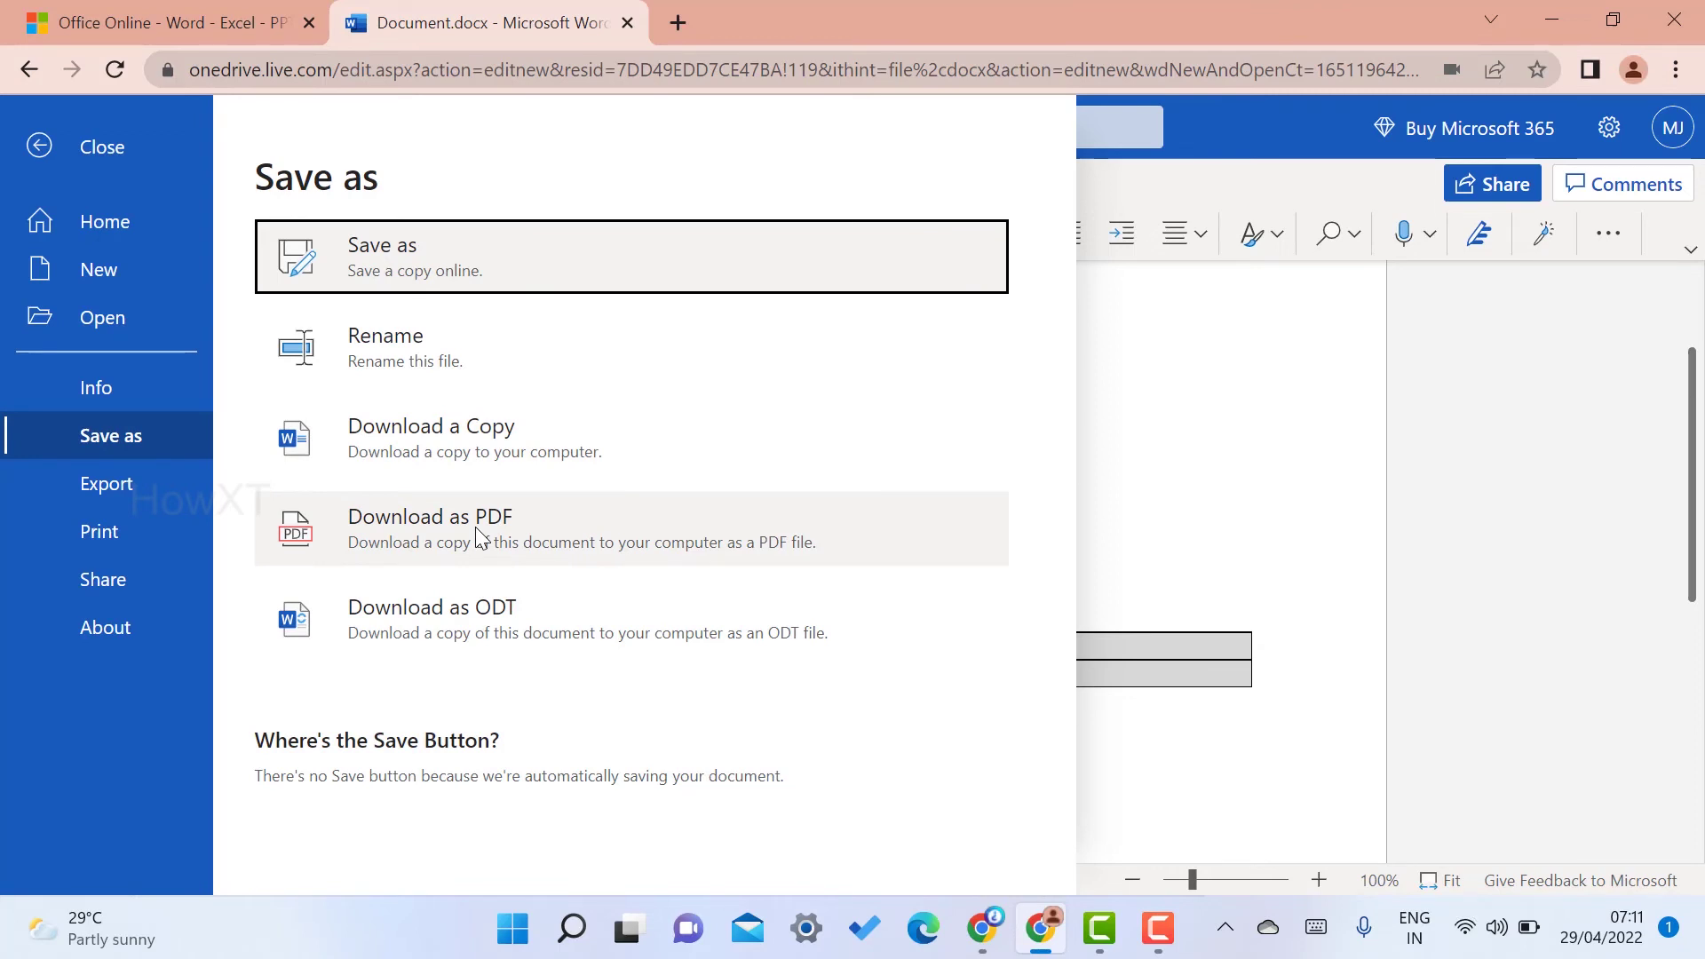
{"action": "left_click", "coordinate": [1234, 419]}
{"action": "left_click", "coordinate": [1506, 184]}
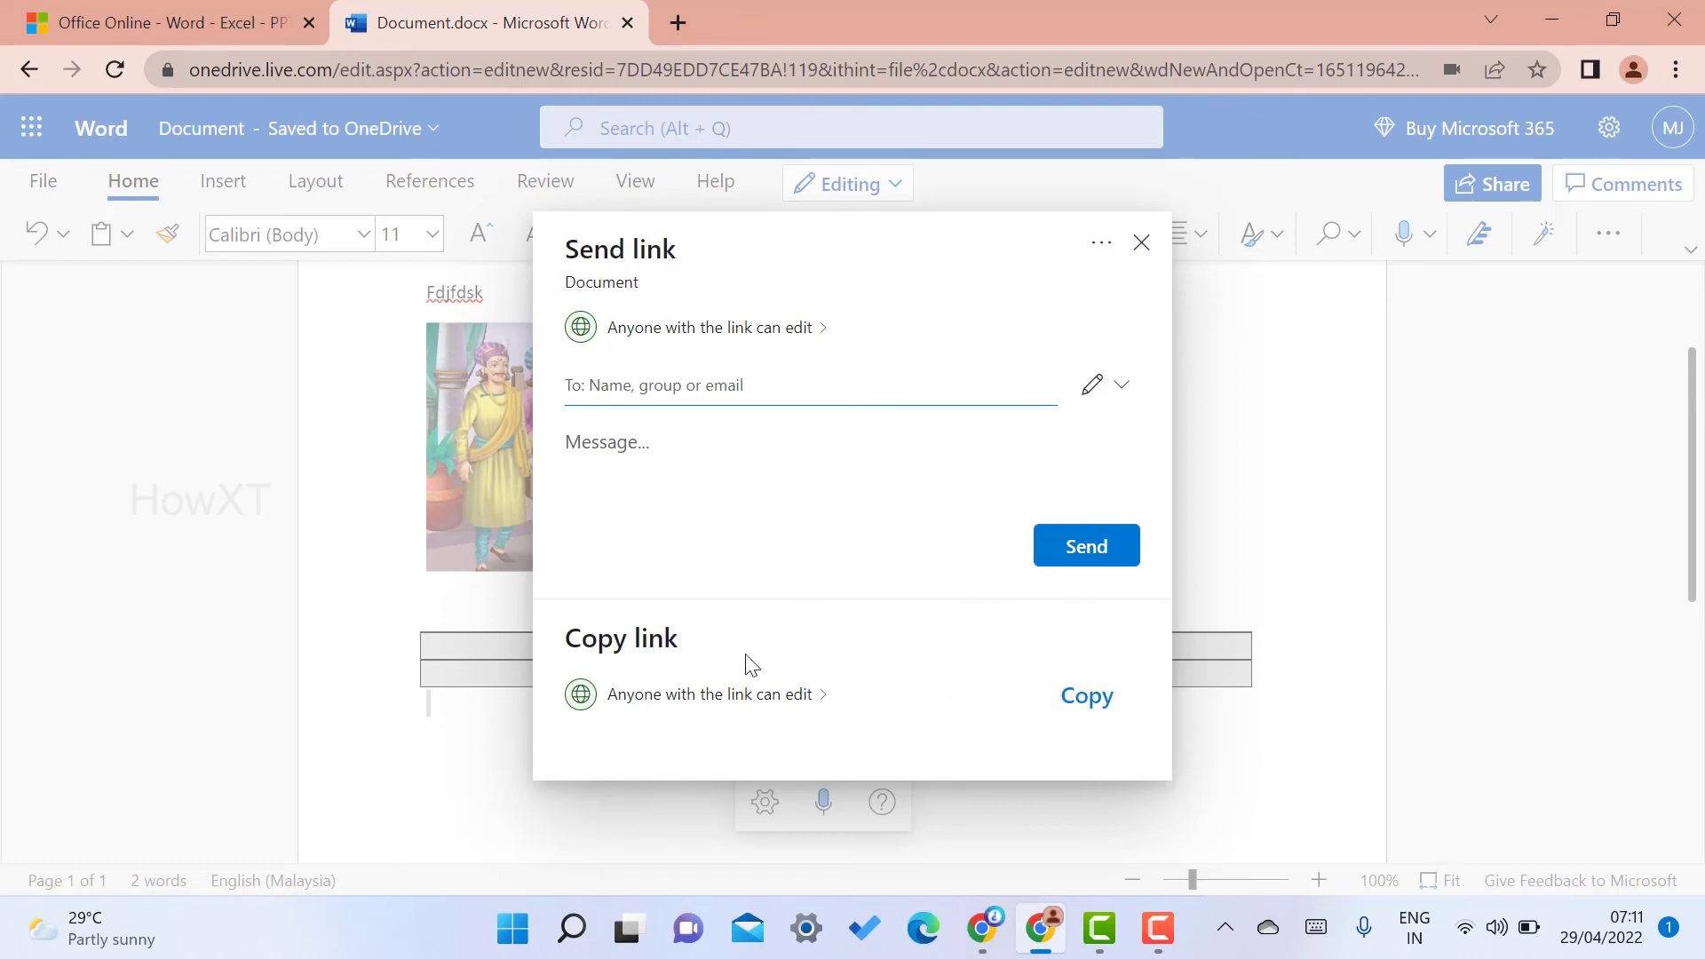
{"action": "left_click", "coordinate": [1141, 242]}
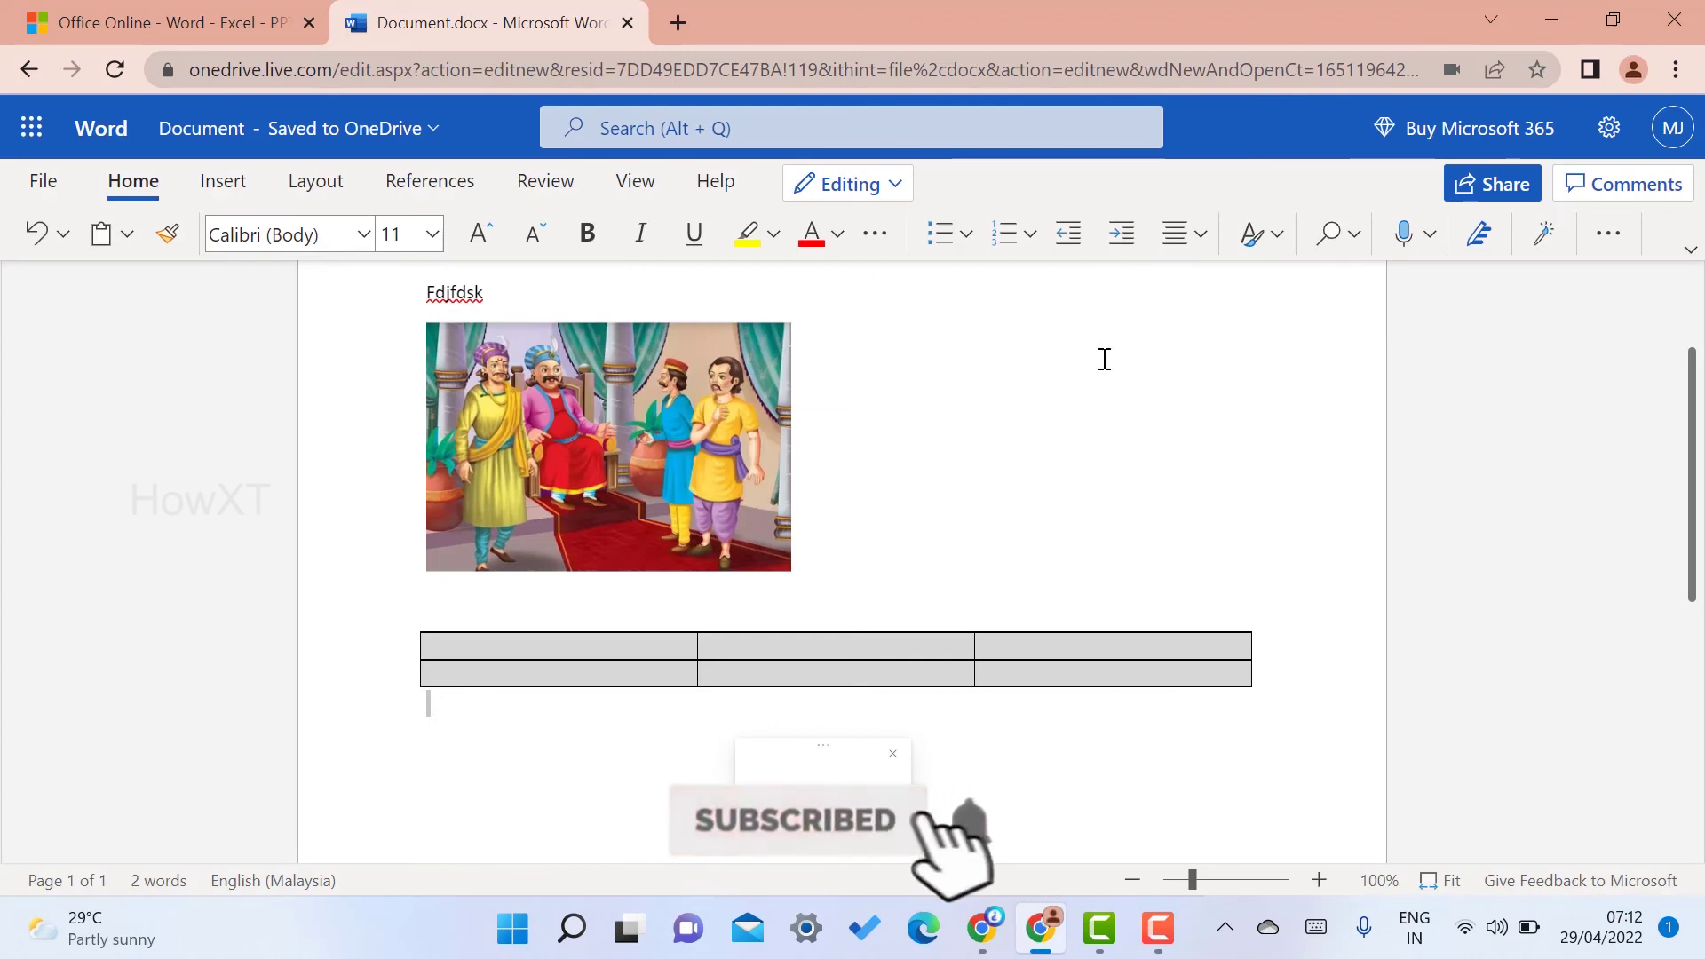
{"action": "left_click", "coordinate": [1074, 506]}
{"action": "scroll", "coordinate": [1075, 506], "scroll_direction": "up", "scroll_amount": 3}
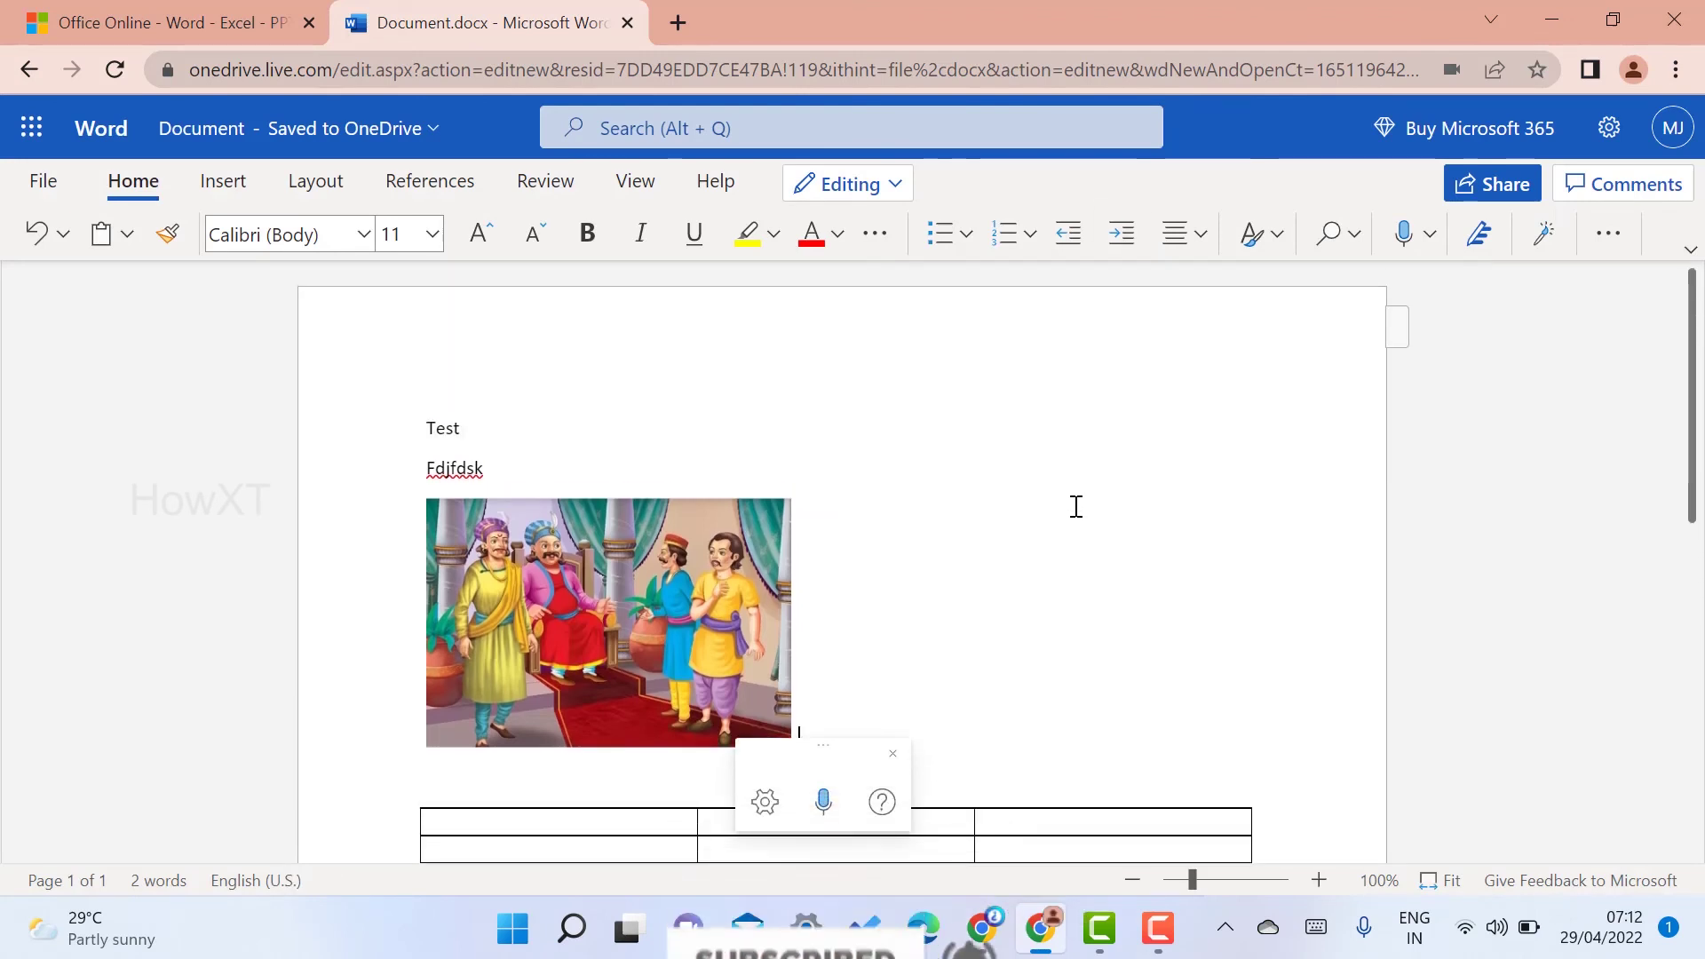